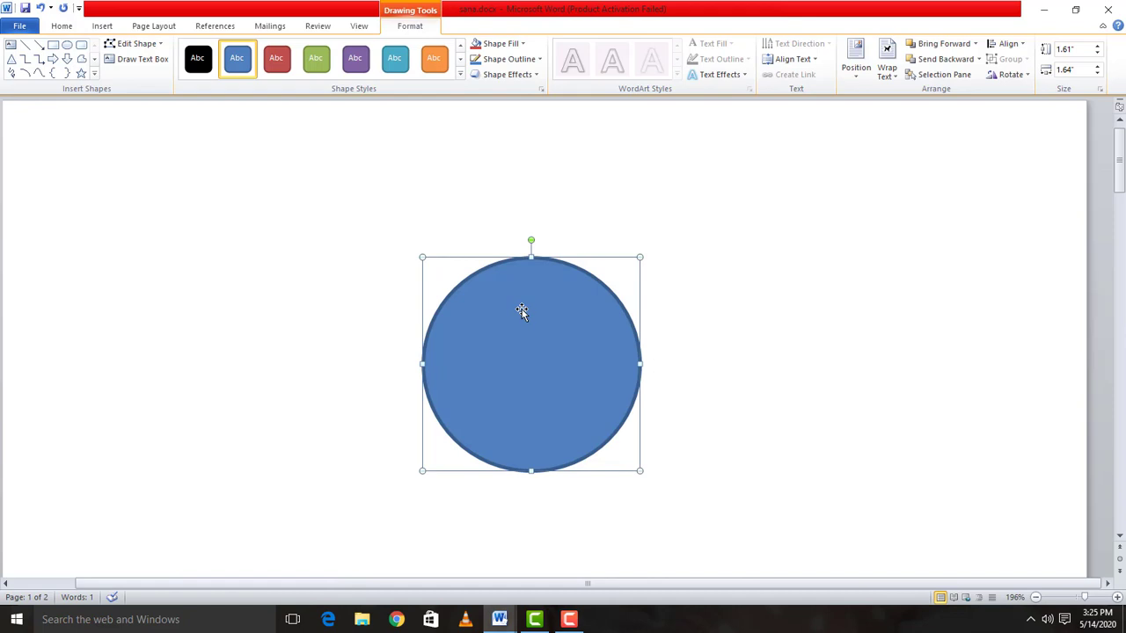
Give the blue circle a black outline and a white fill.
left_click(515, 46)
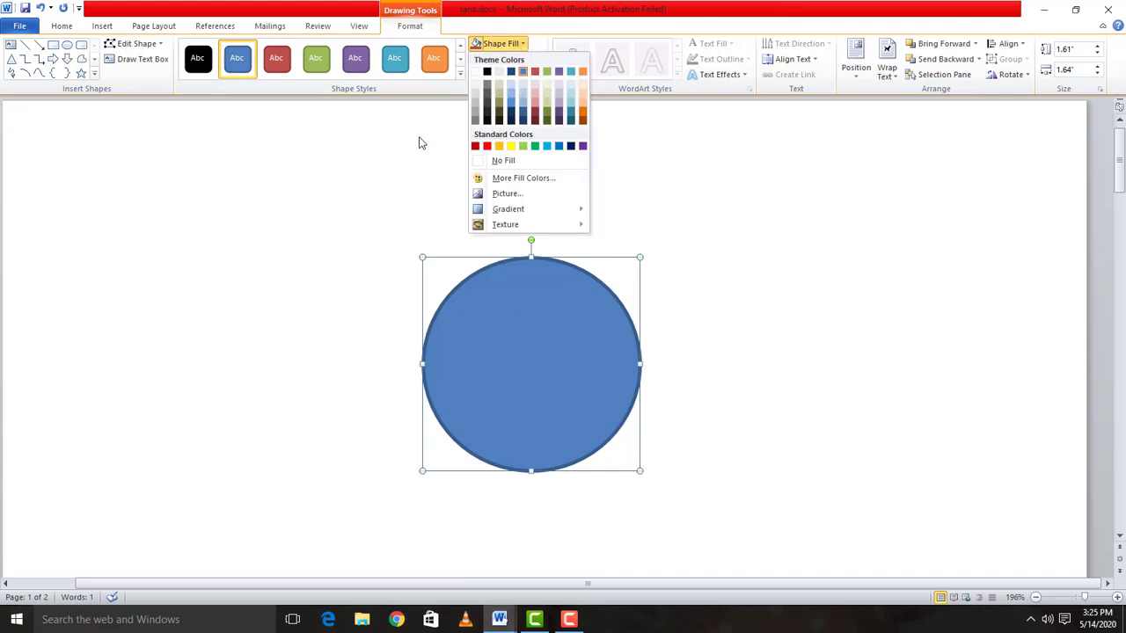
left_click(420, 143)
left_click(495, 63)
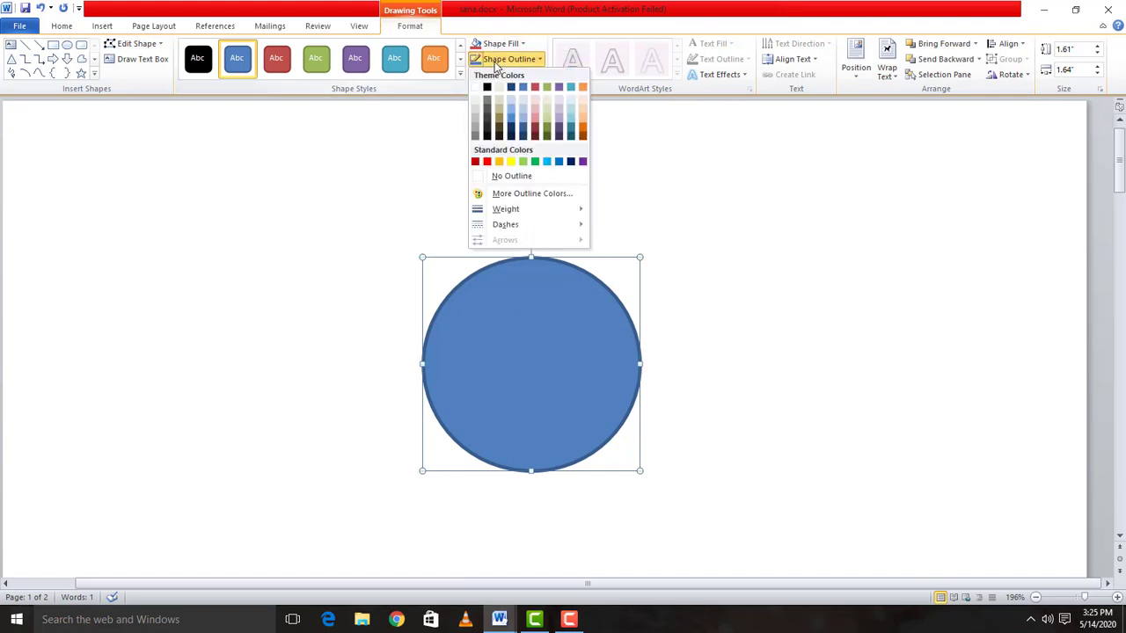
left_click(492, 89)
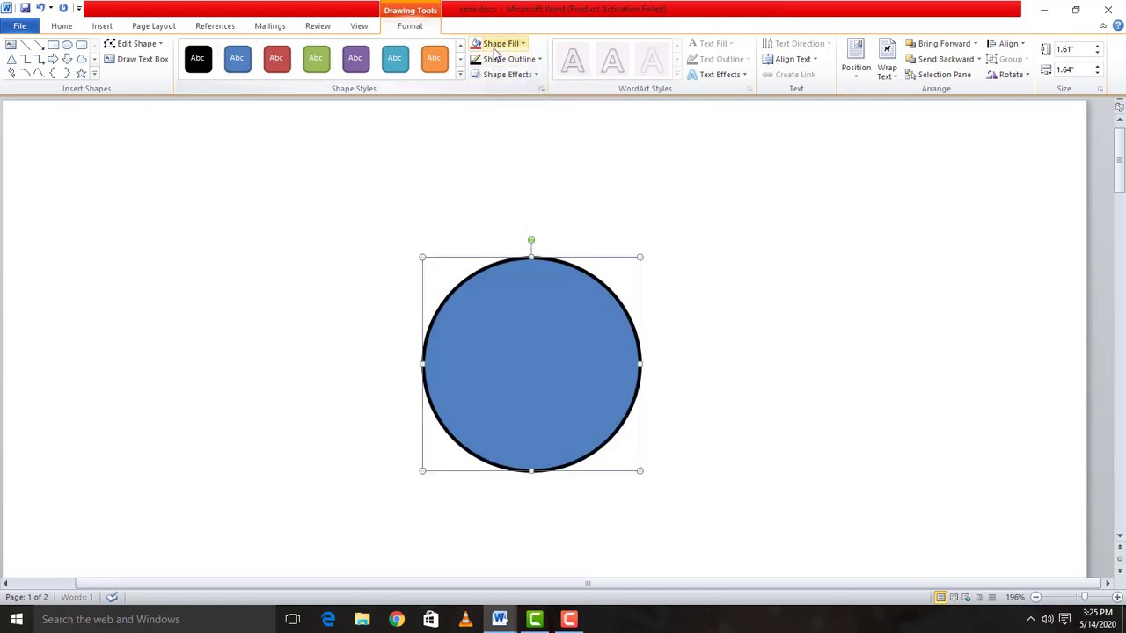
left_click(497, 44)
left_click(475, 73)
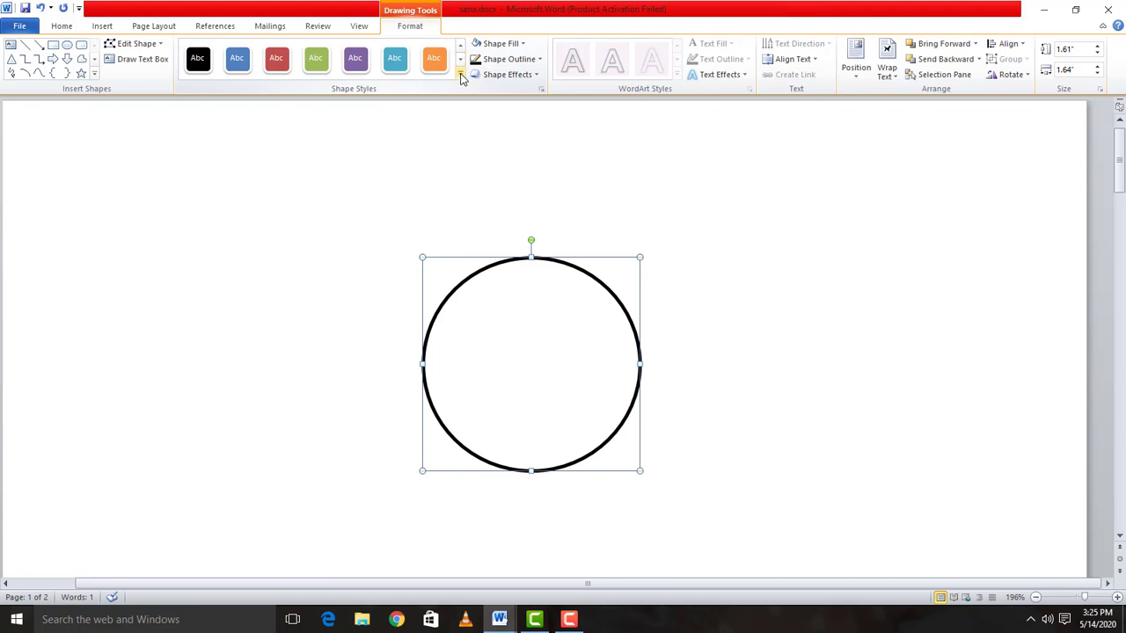
Apply the Subtle Effect - Black, Dark 1 style to the circle and set its fill to white.
left_click(461, 75)
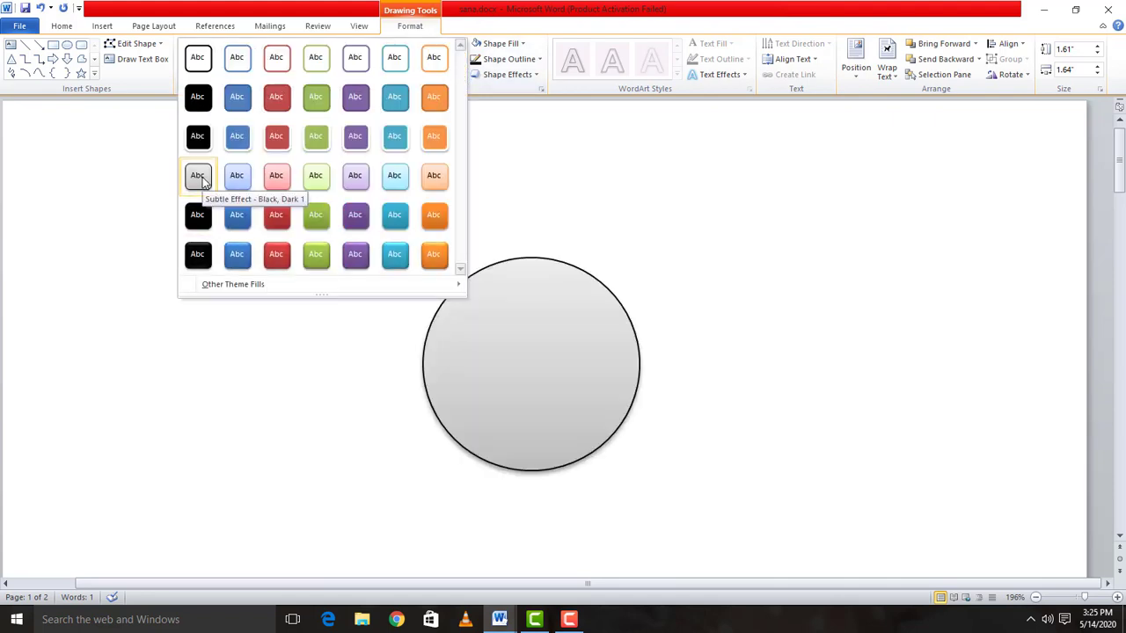
left_click(200, 178)
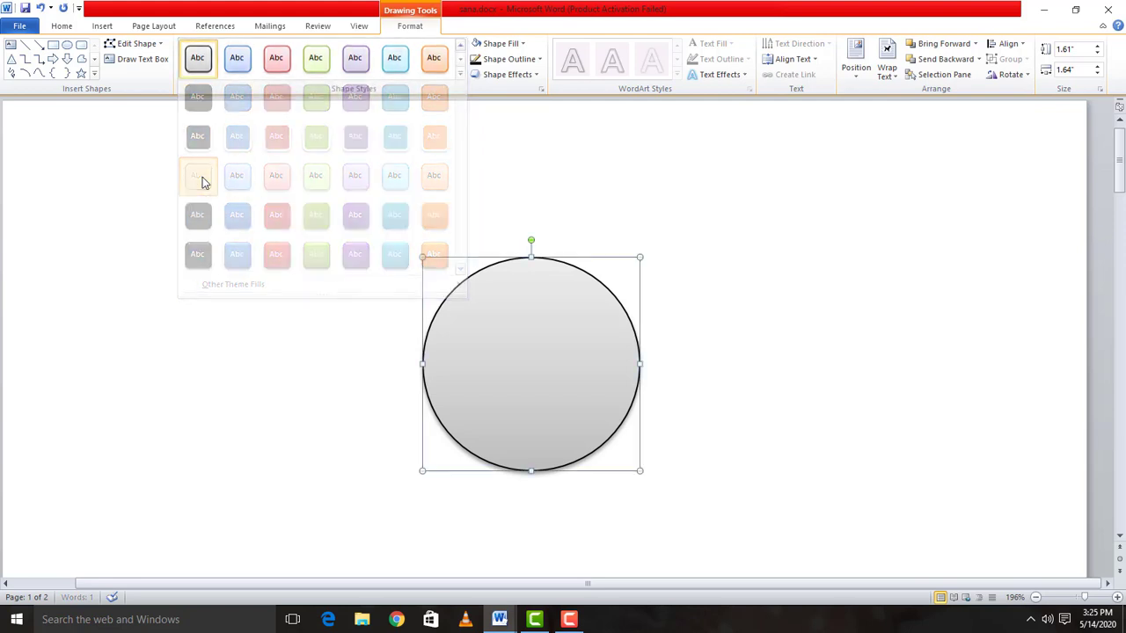
left_click(494, 43)
left_click(476, 71)
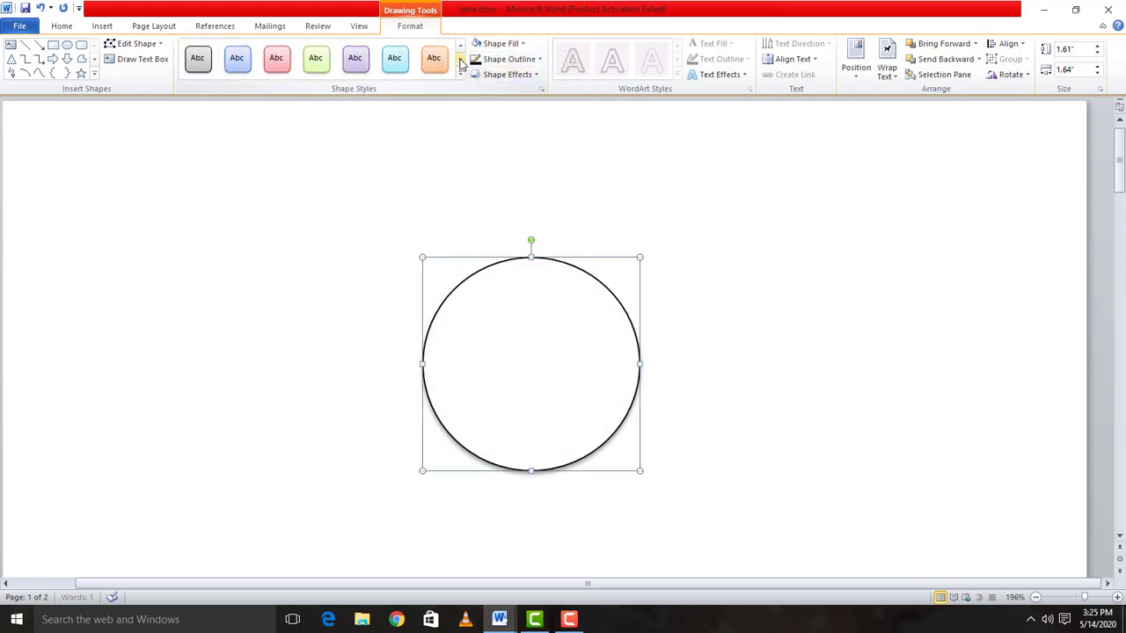
left_click(460, 59)
left_click(460, 76)
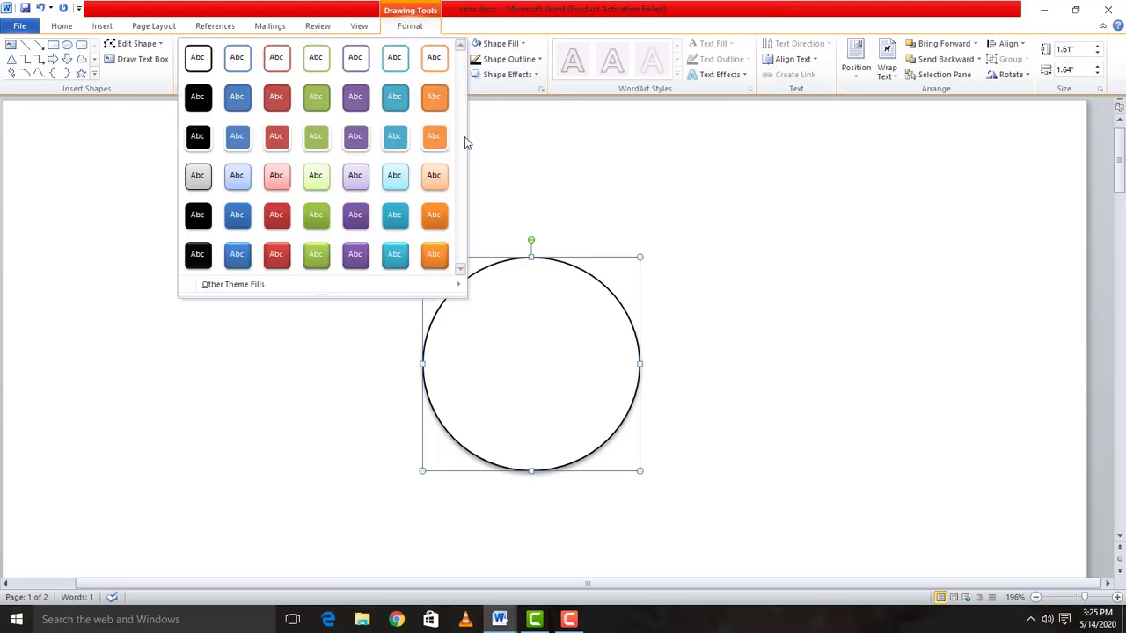
left_click(824, 399)
left_click(824, 400)
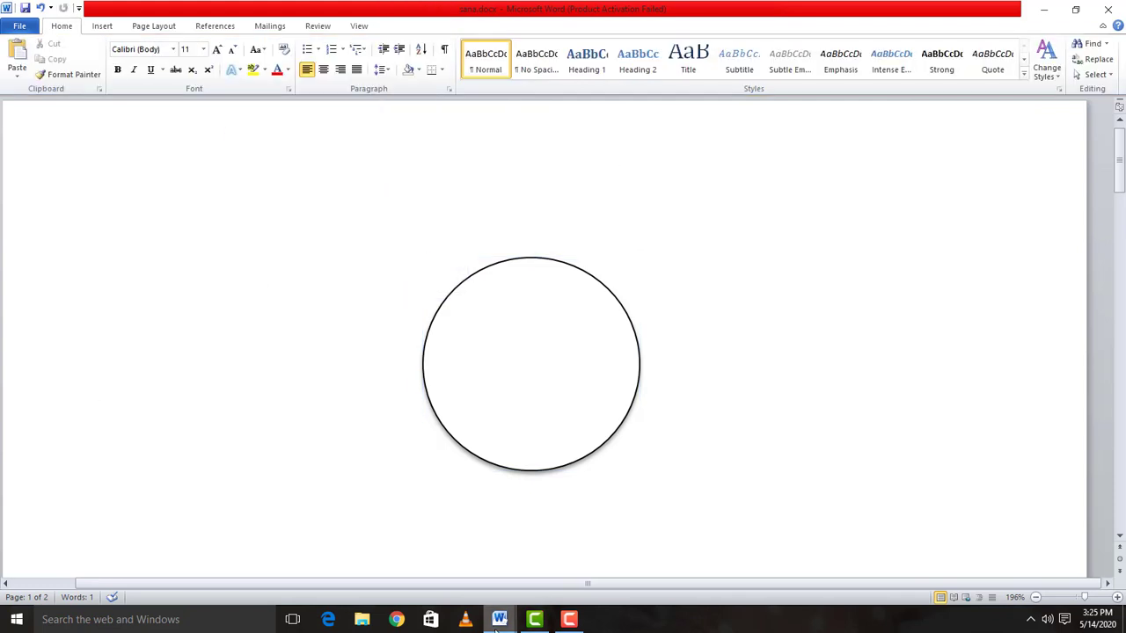
Check the reference figure in Chapter-1.docx, and draw a rectangle about 1.63" wide and 1.44" high left of the circle in sana.docx.
mouse_move(497, 622)
mouse_move(566, 563)
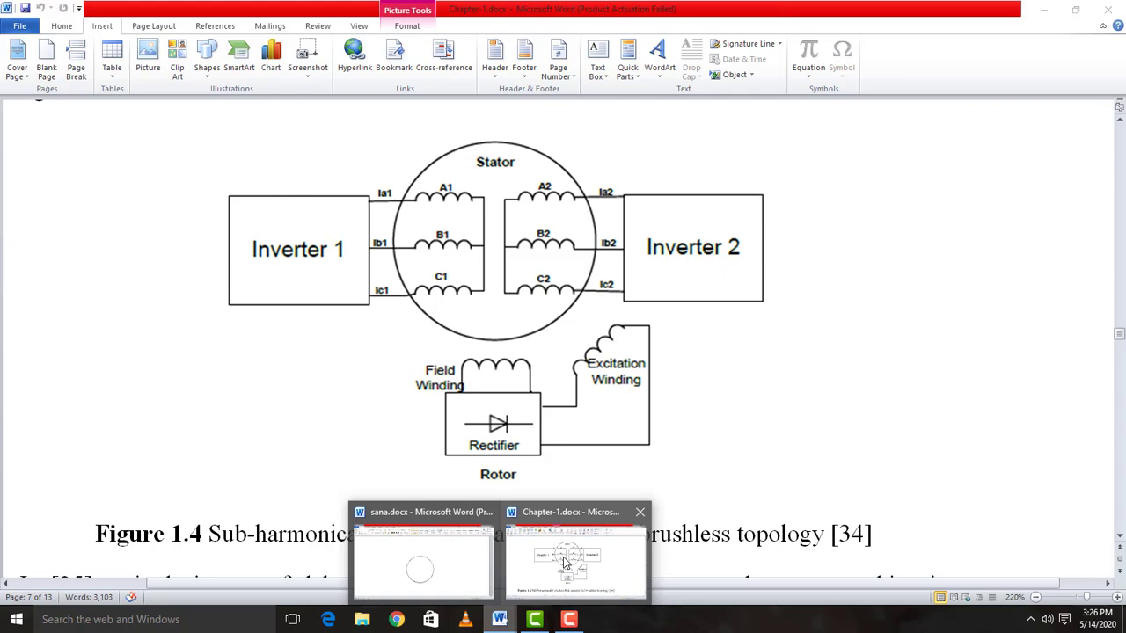
left_click(458, 554)
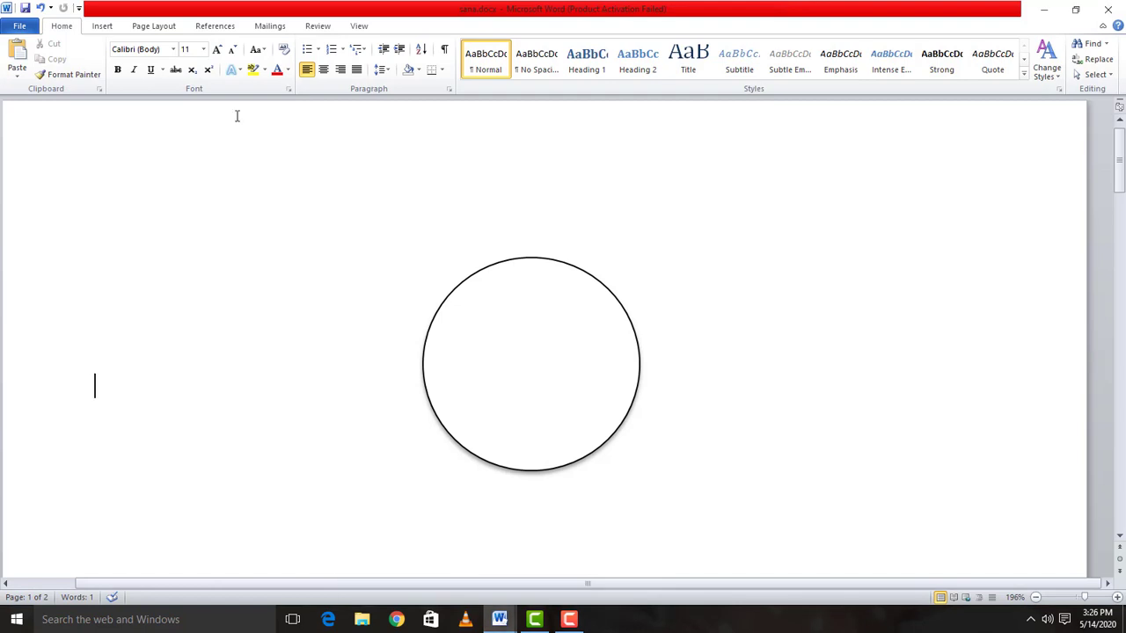
left_click(100, 25)
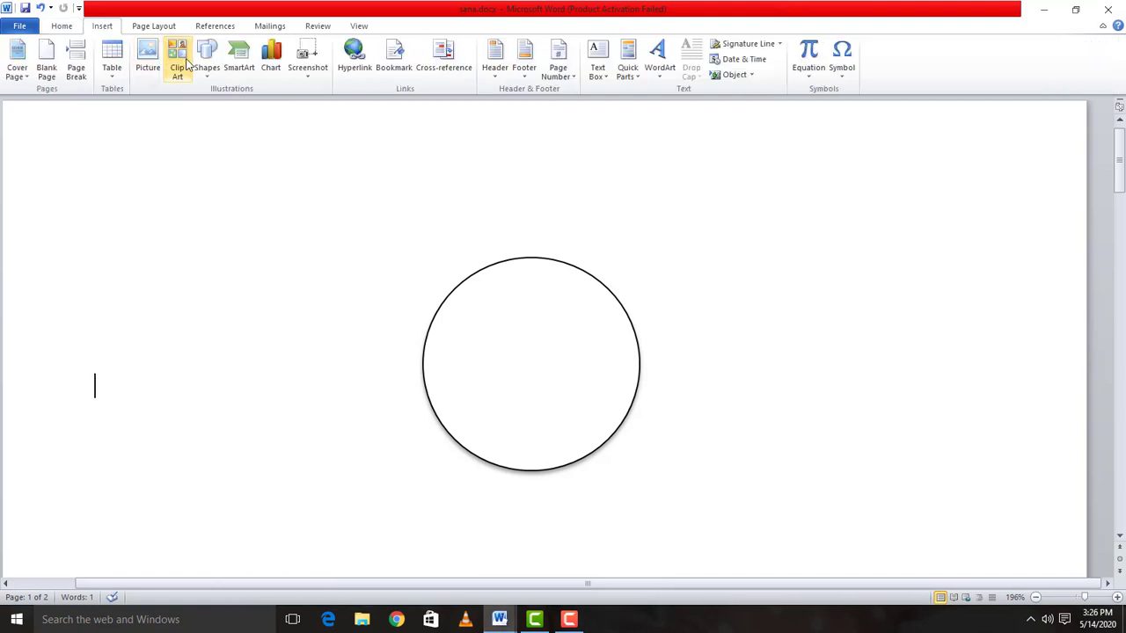
left_click(209, 78)
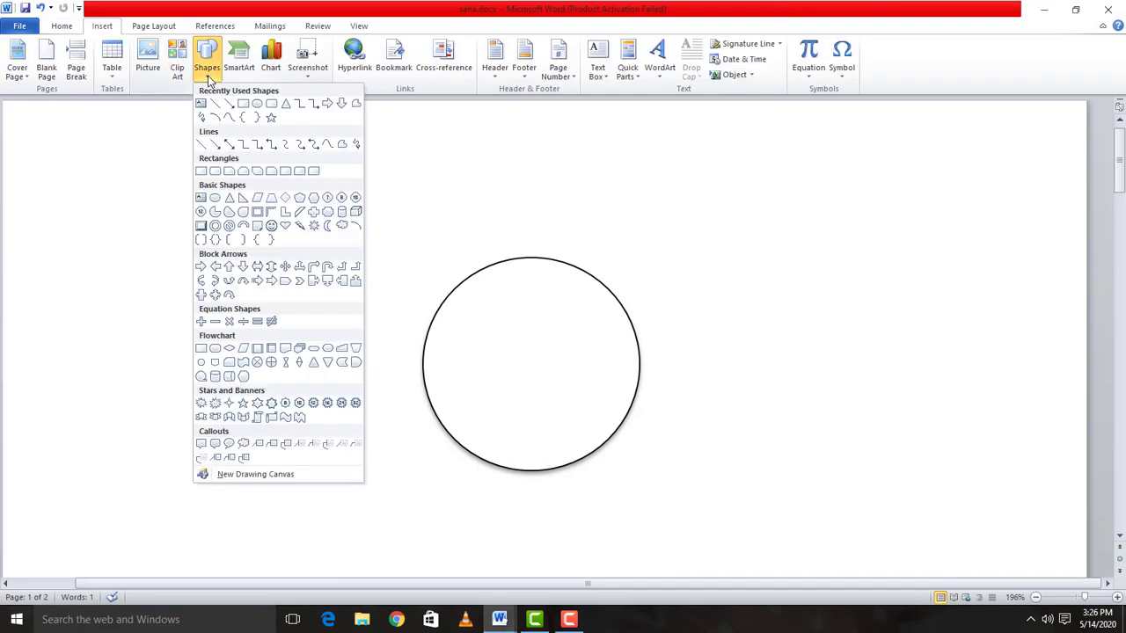
left_click(245, 106)
mouse_move(133, 265)
left_mouse_down()
mouse_move(314, 448)
mouse_move(350, 456)
left_mouse_up()
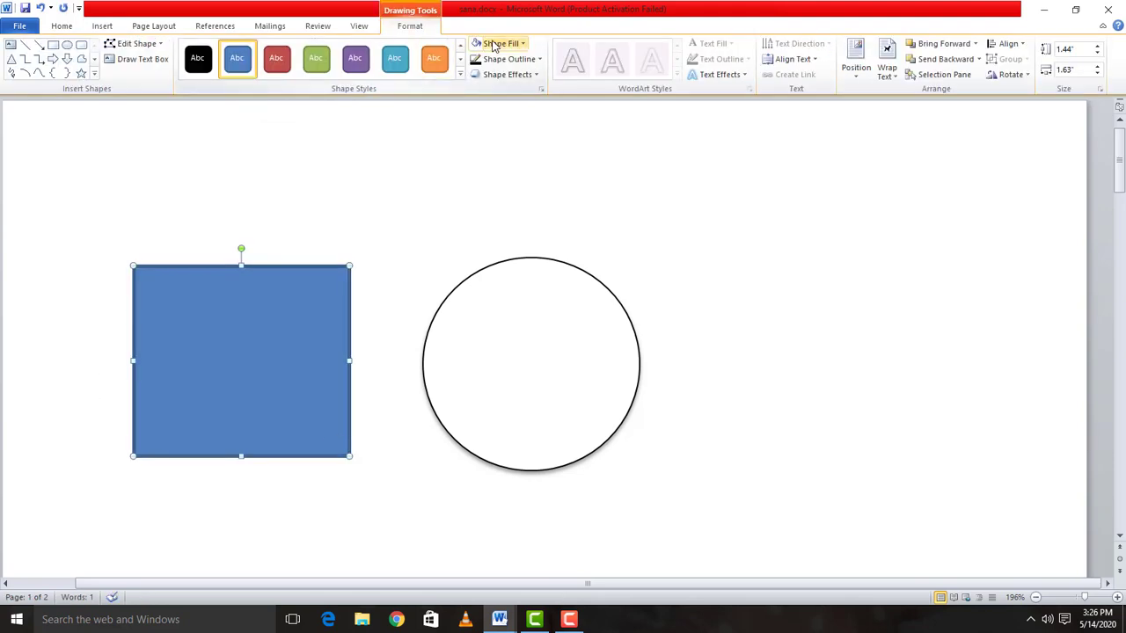
Style the rectangle with Subtle Effect - Black, Dark 1, a white fill and a black outline.
left_click(460, 75)
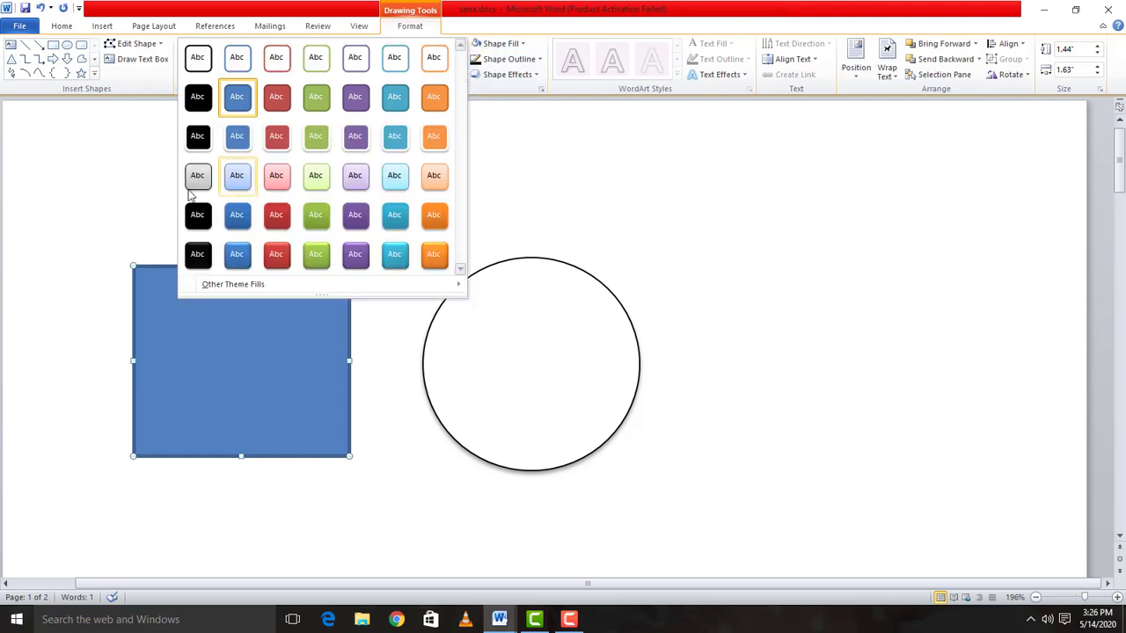
left_click(198, 176)
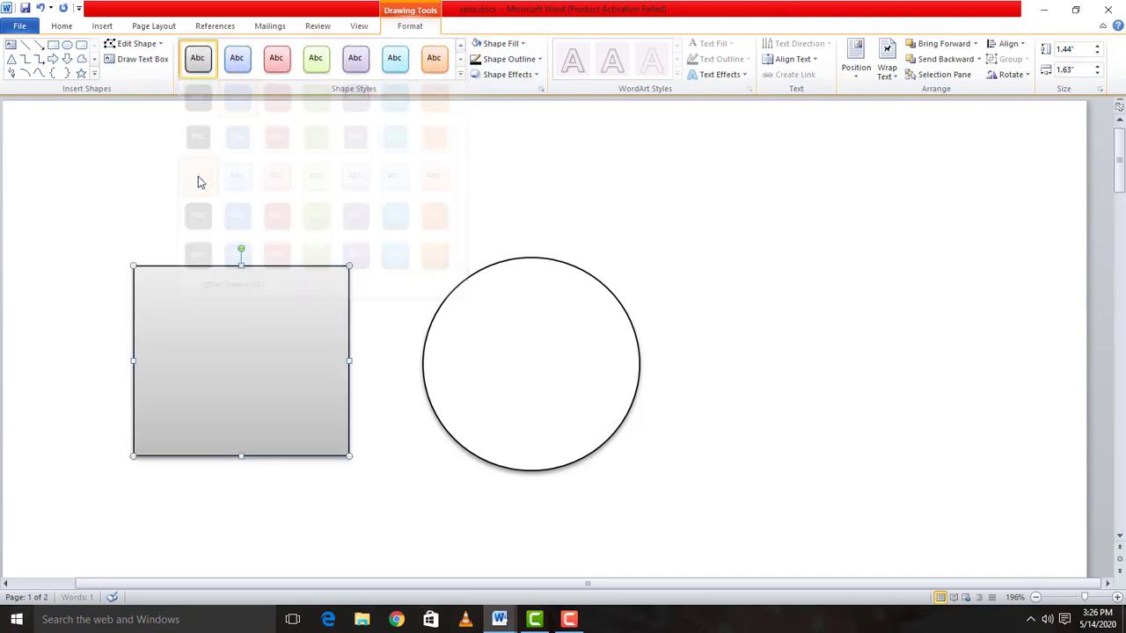
left_click(498, 43)
left_click(476, 72)
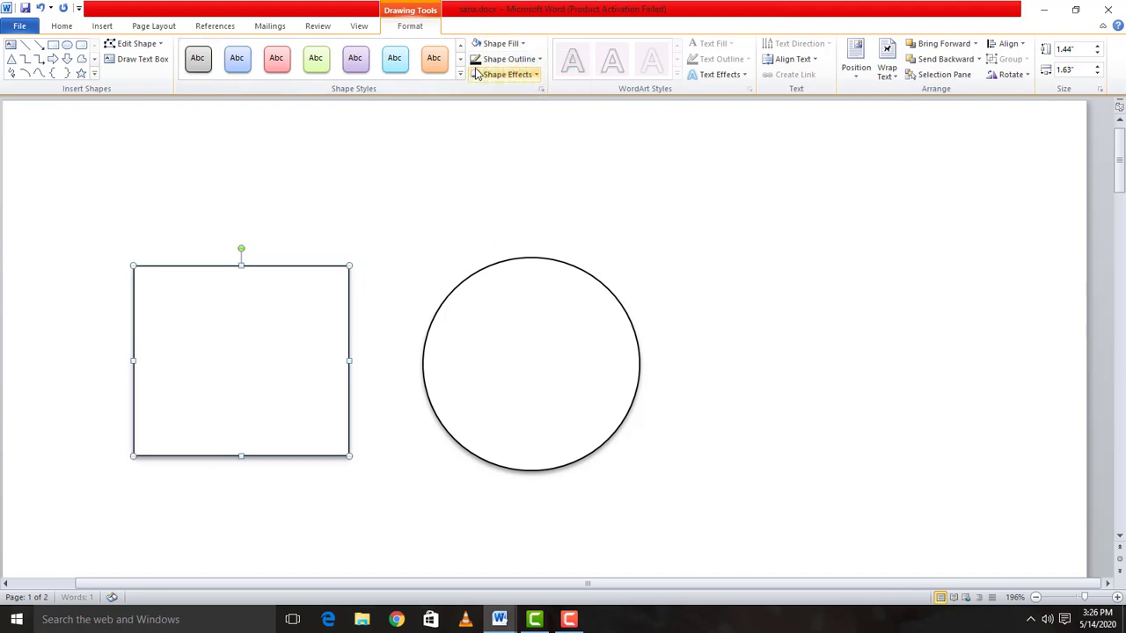
left_click(494, 63)
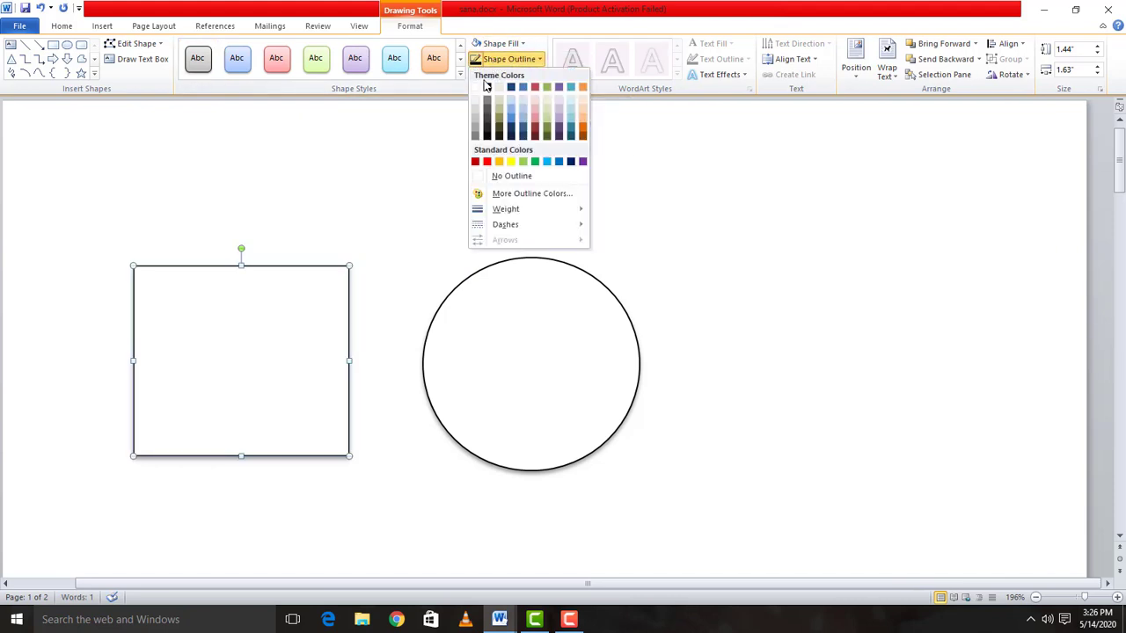
left_click(487, 90)
left_click(435, 149)
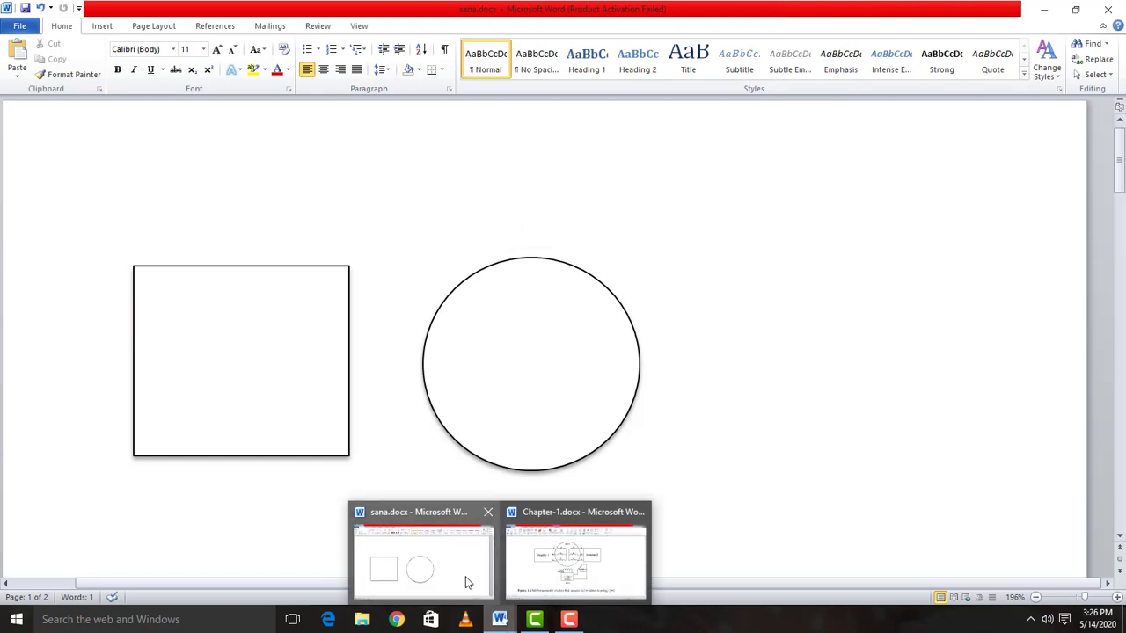
Compare with the figure in Chapter-1.docx, and shrink the rectangle in sana.docx to about 1.22" wide and 1.11" high, closer to the circle.
left_click(576, 563)
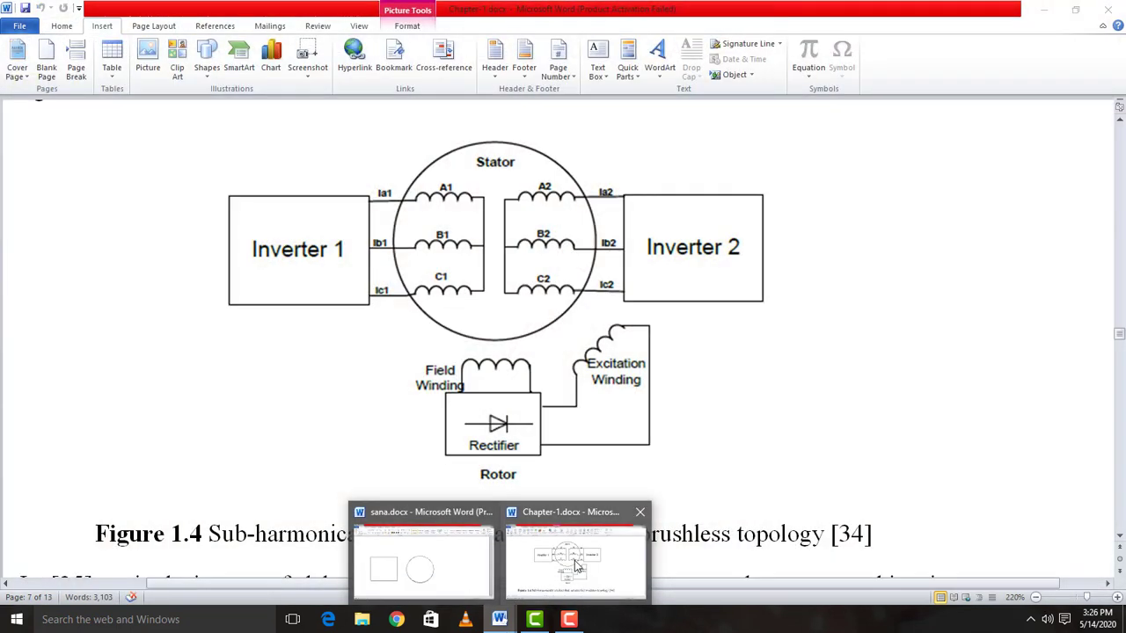
left_click(422, 558)
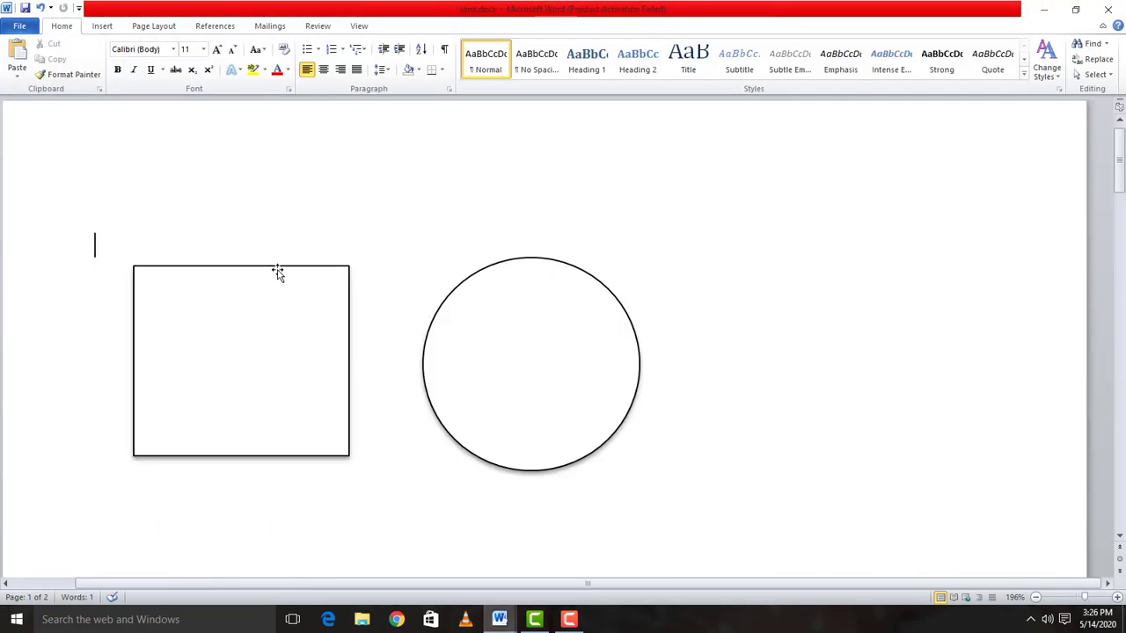
mouse_move(500, 619)
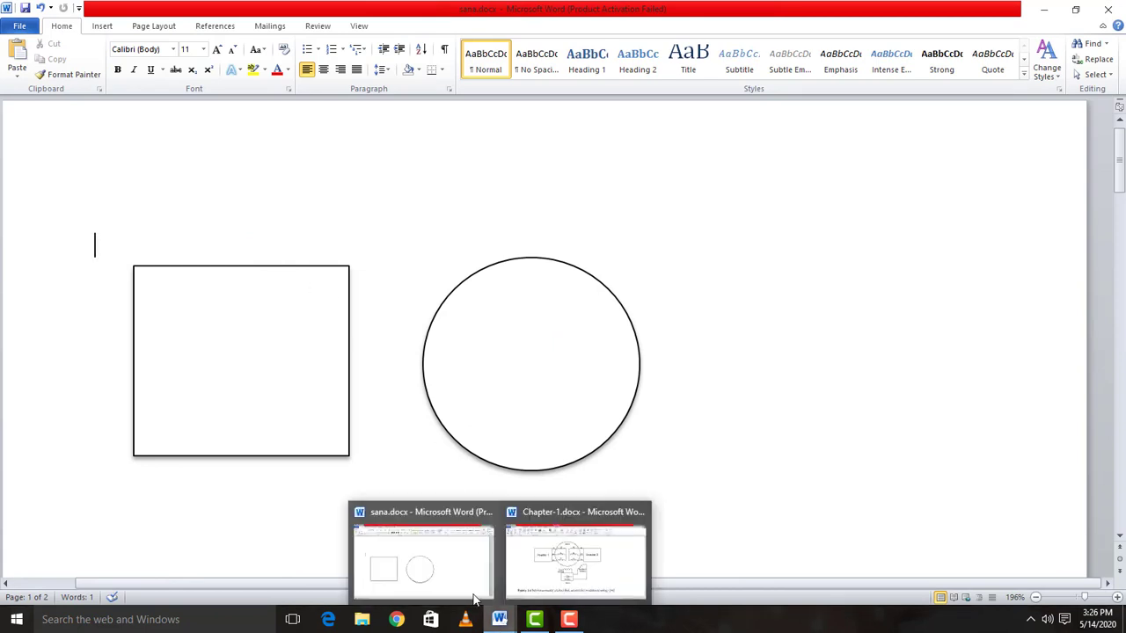
left_click(595, 562)
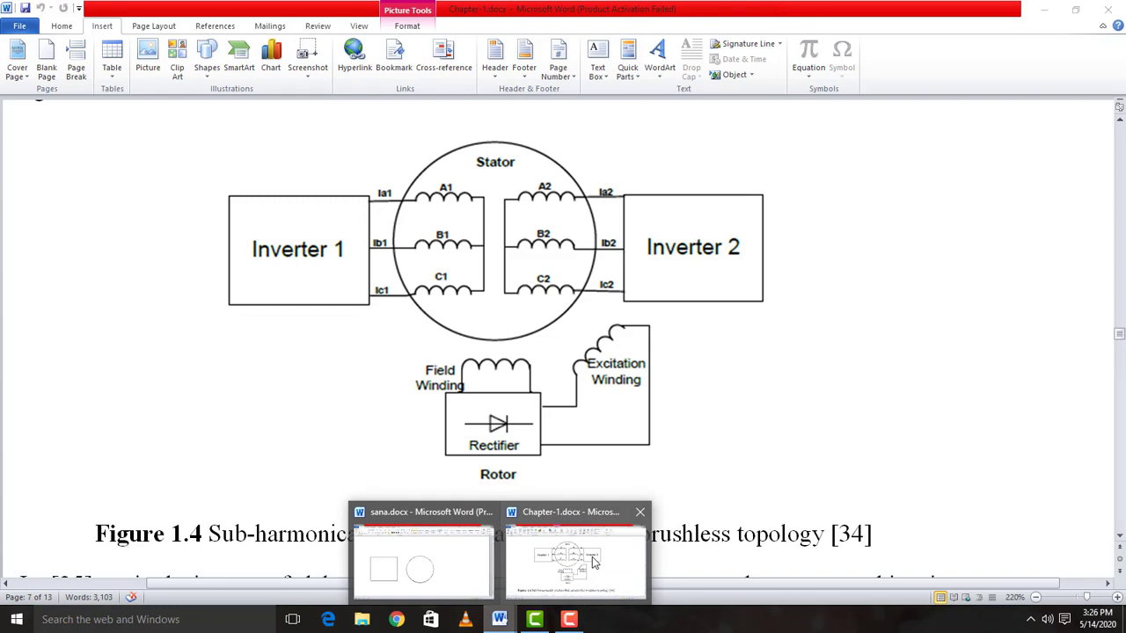
left_click(422, 559)
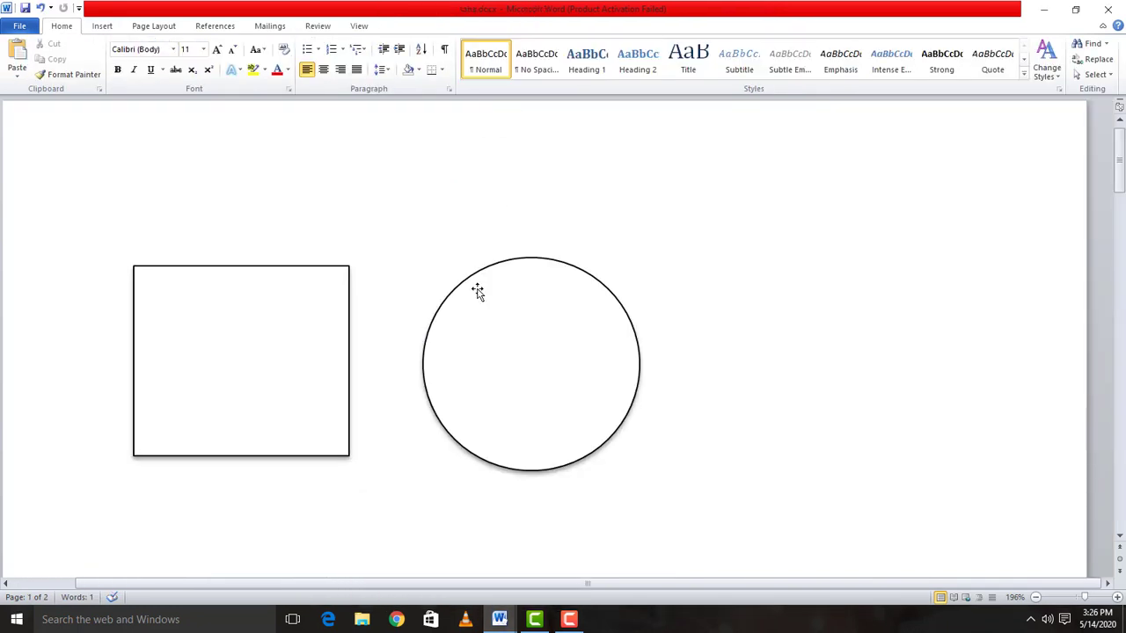
left_click(276, 267)
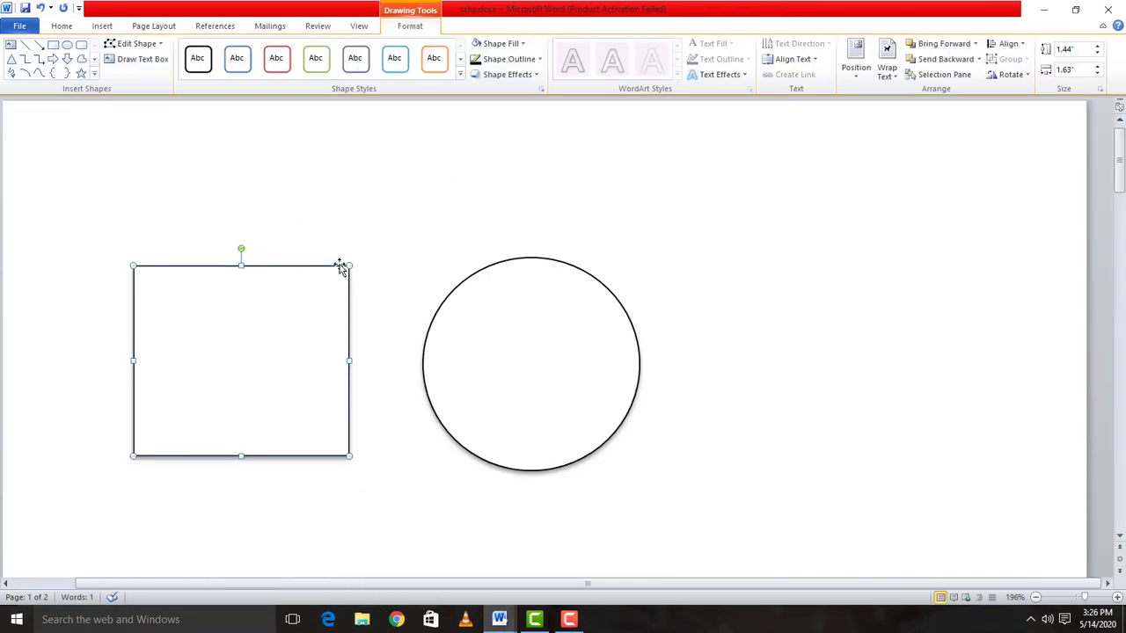
left_click_drag(350, 263, 334, 297)
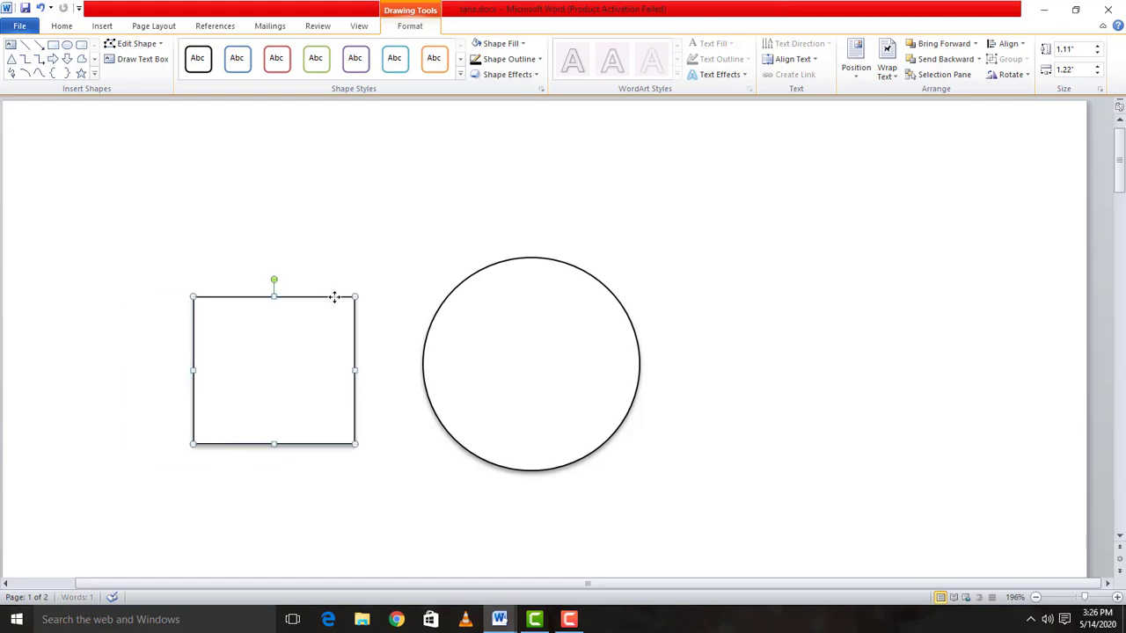
Duplicate the rectangle and place the copy on the opposite side of the circle, roughly level with the original.
right_click(334, 297)
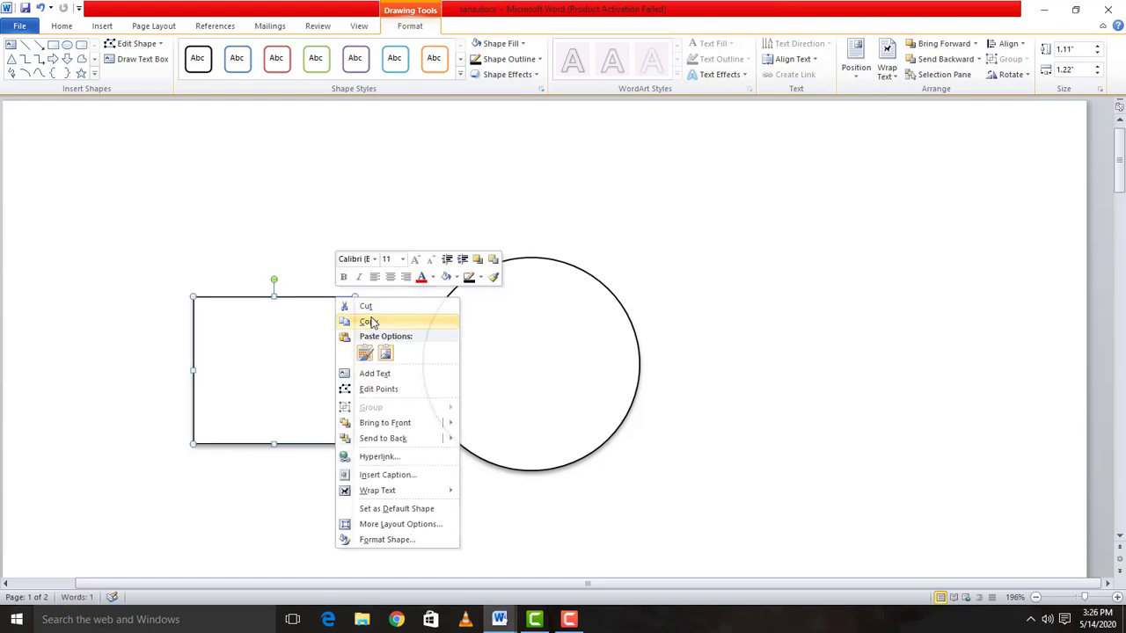
left_click(368, 320)
left_click(711, 319)
right_click(711, 315)
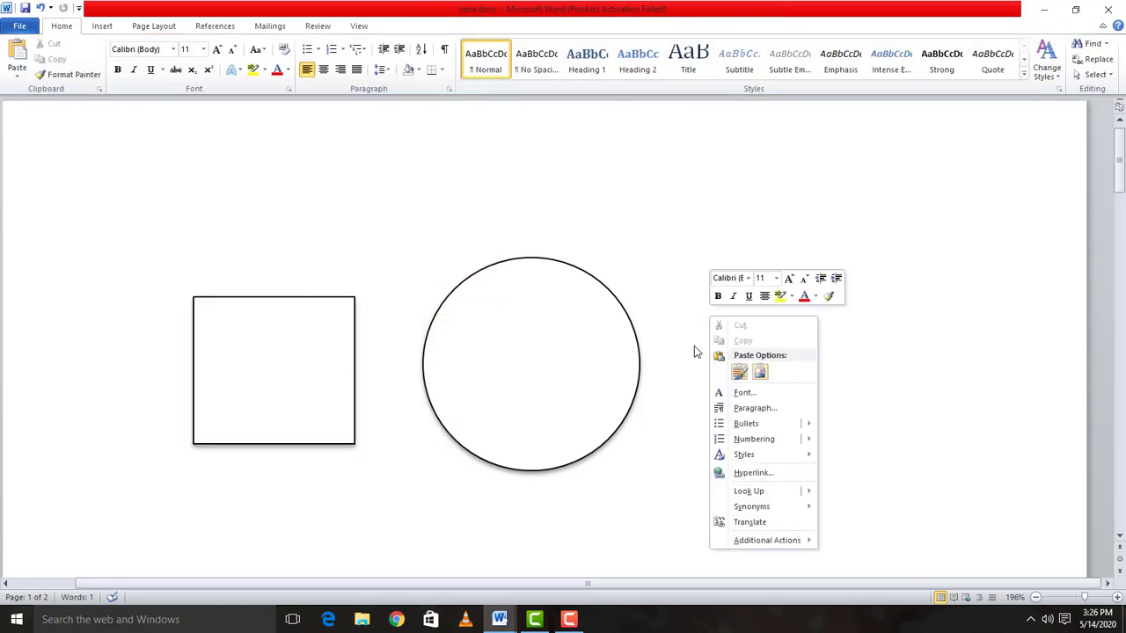
left_click(695, 346)
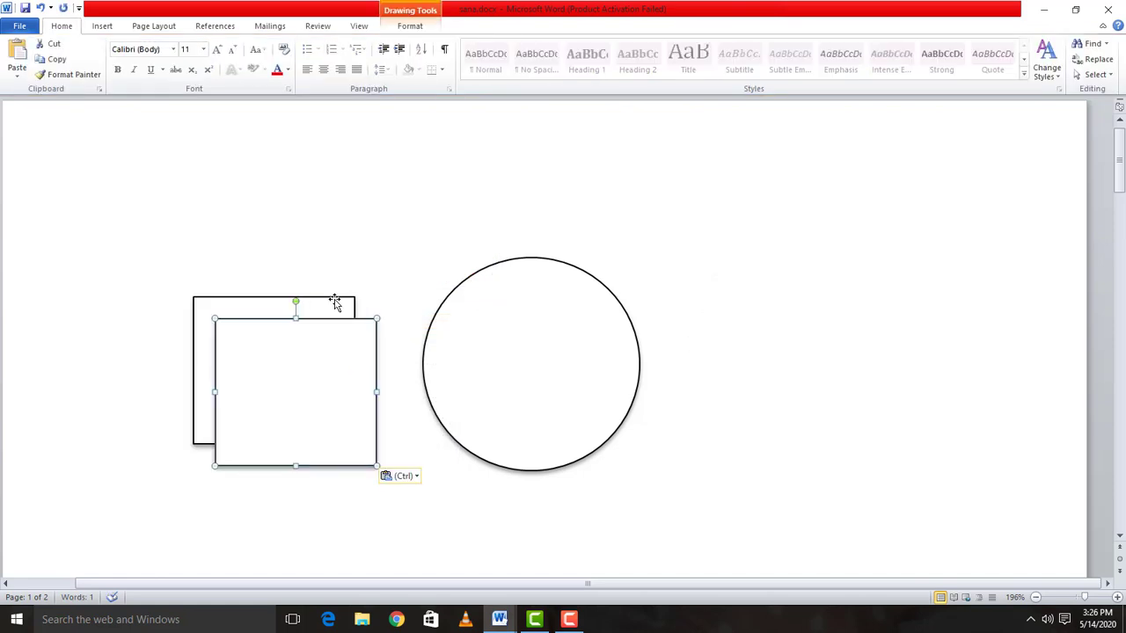
left_click_drag(334, 325, 819, 302)
left_click(679, 475)
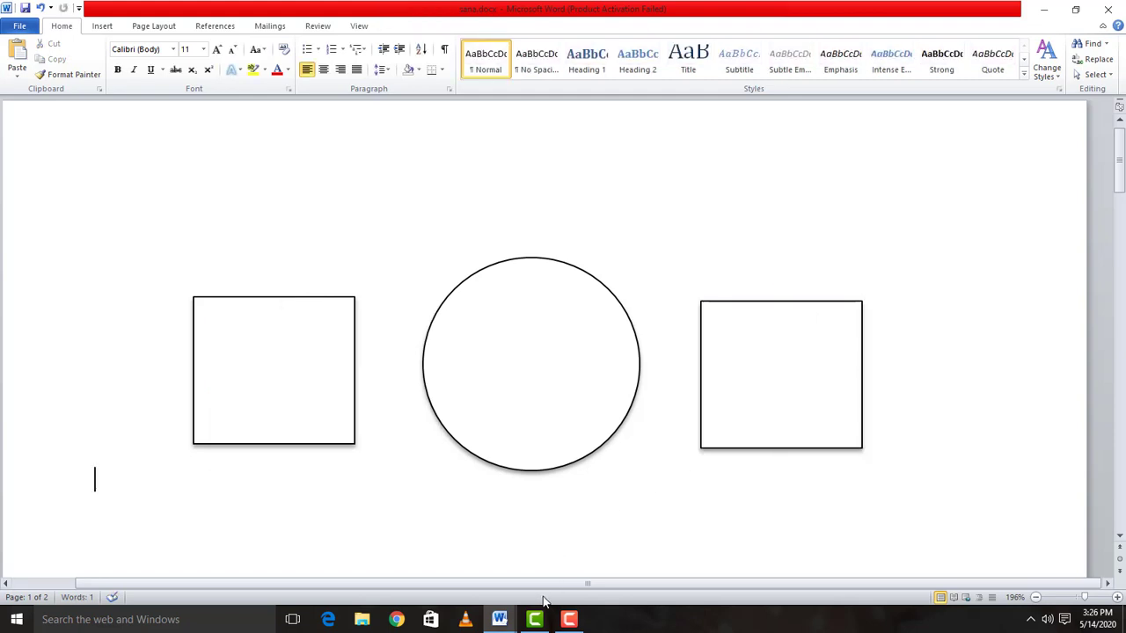
Examine the stator and inverter layout of Figure 1.4 in Chapter-1.docx against the shapes drawn in sana.docx.
mouse_move(500, 619)
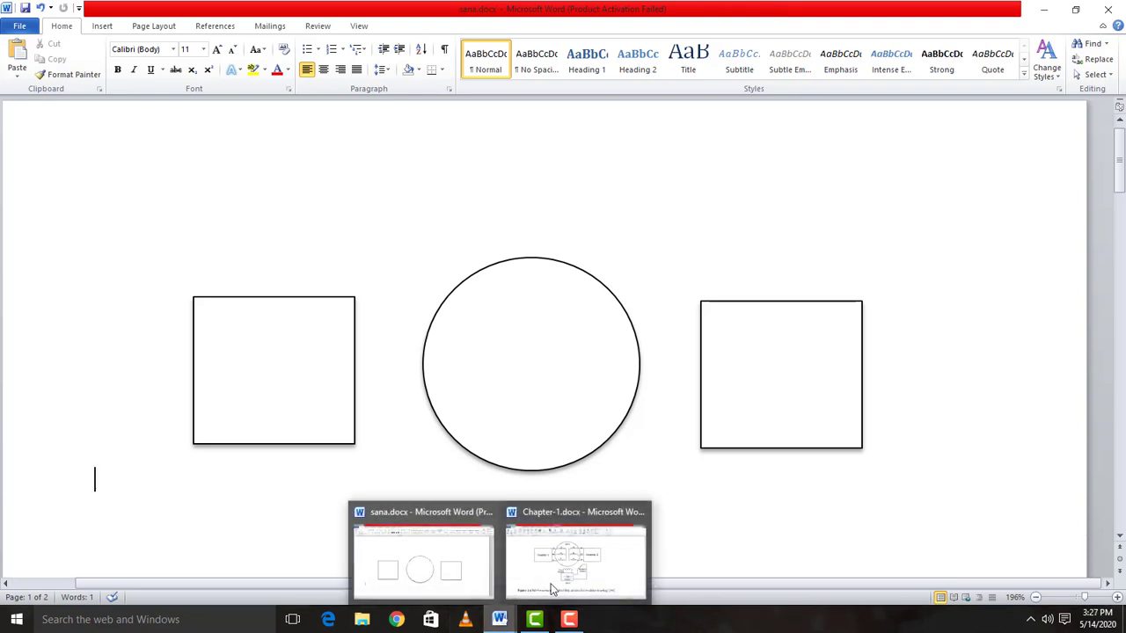
mouse_move(554, 582)
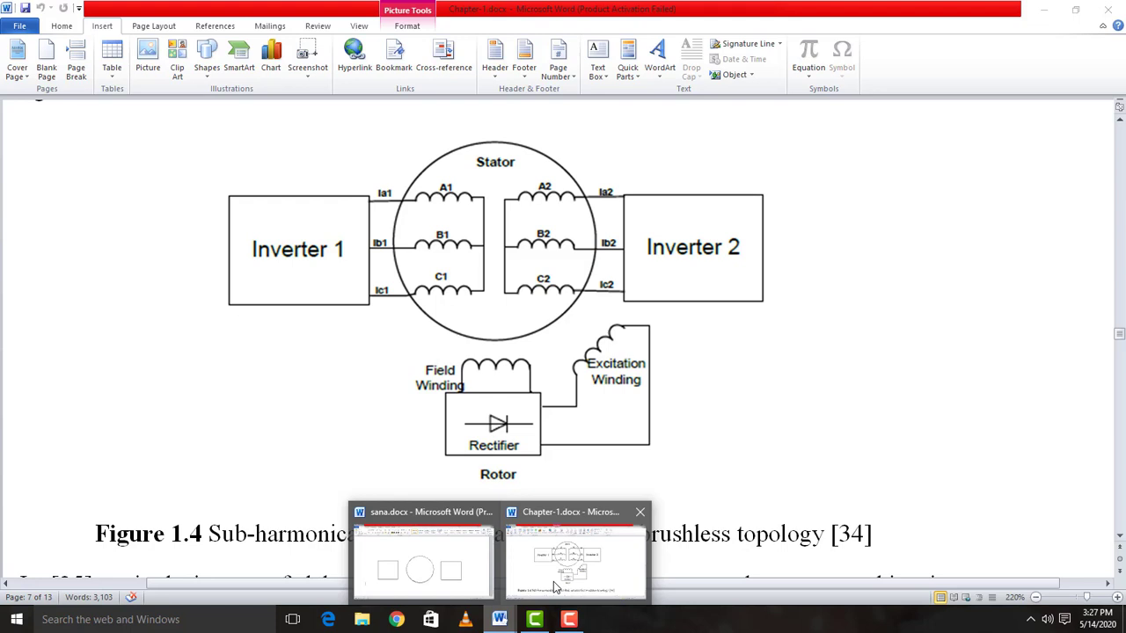
left_click(422, 563)
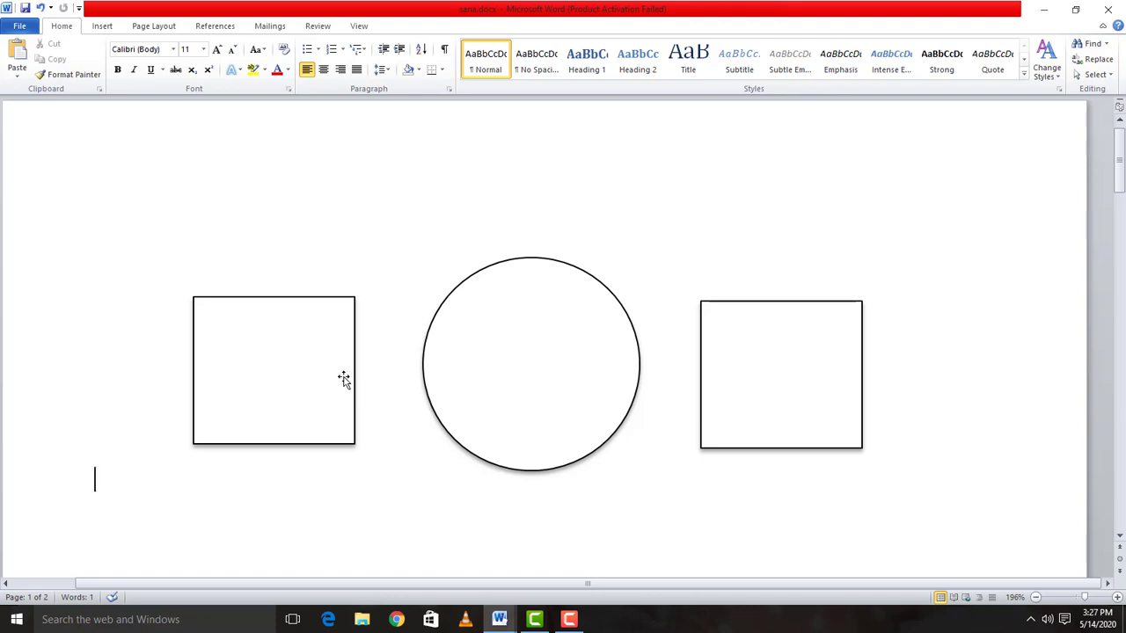
left_click(302, 298)
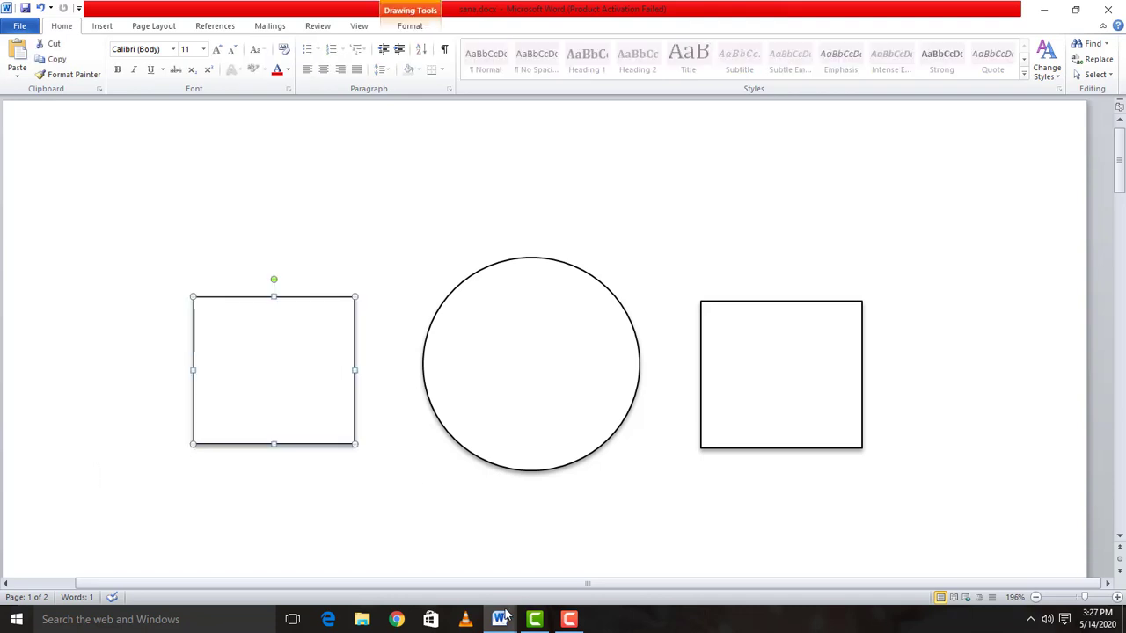
left_click(578, 532)
left_click(498, 262)
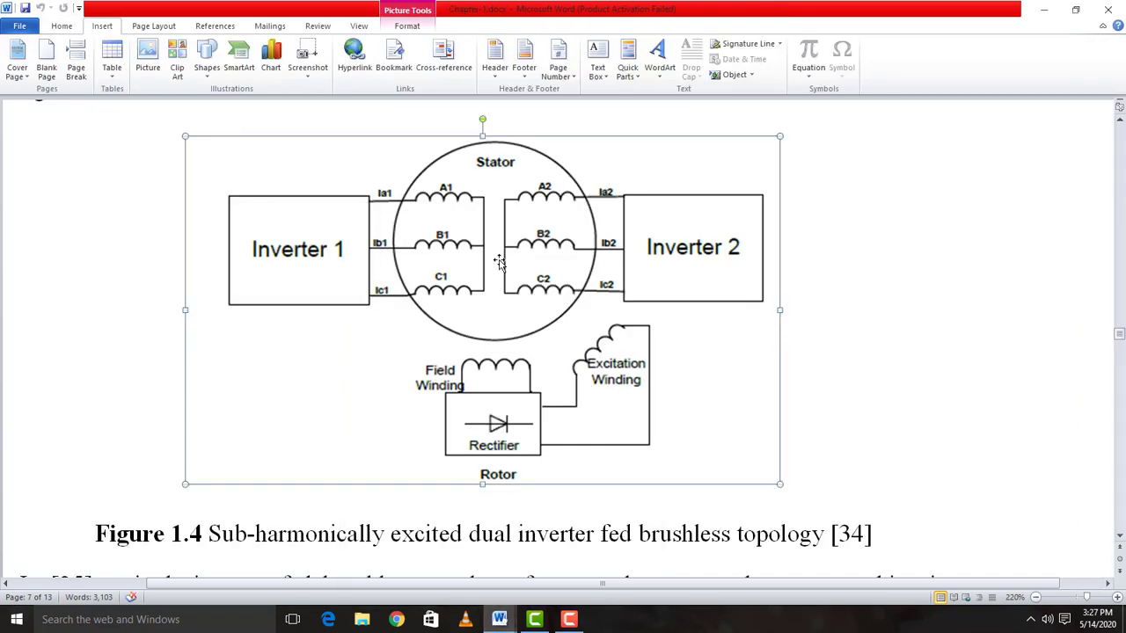
Move the whole Figure 1.4 picture in Chapter-1.docx to the right and slightly down, over its caption line.
left_click_drag(499, 261, 475, 264)
left_click_drag(475, 307, 402, 528)
left_click_drag(400, 485, 402, 528)
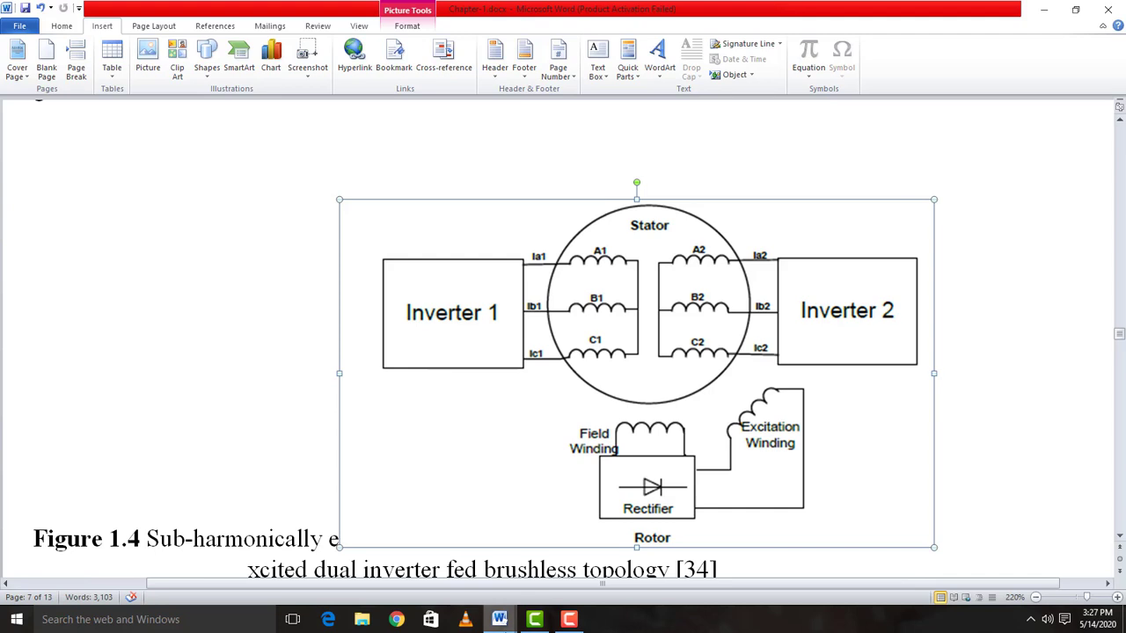
Switch to sana.docx and group the circle with the two rectangles into one object.
mouse_move(500, 620)
left_click(448, 588)
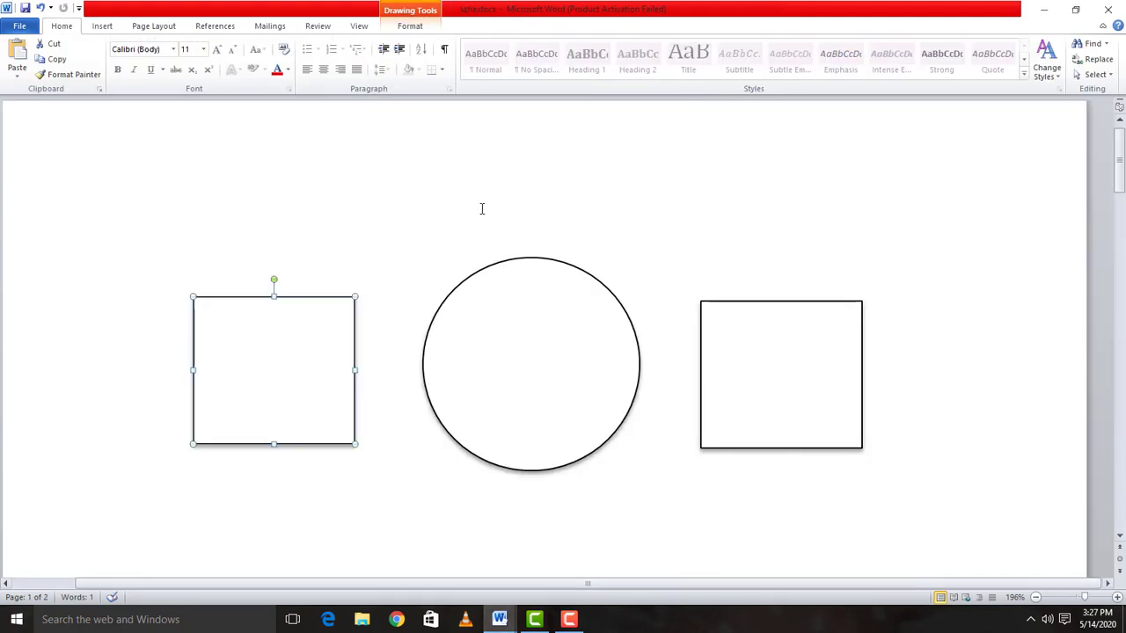
left_click(418, 206)
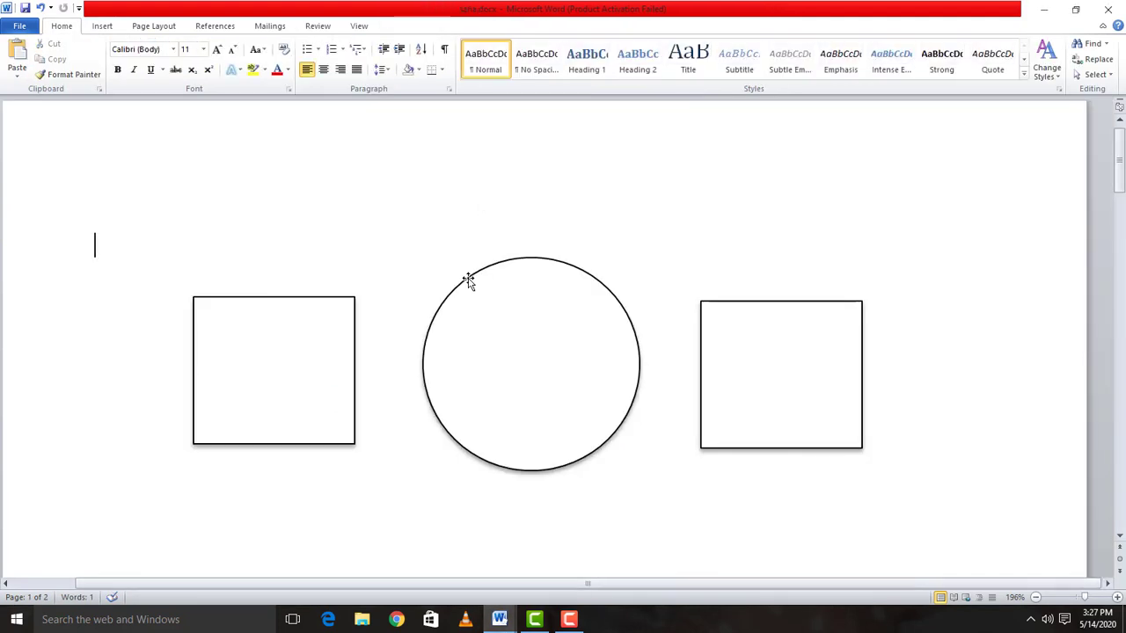
left_click(468, 280)
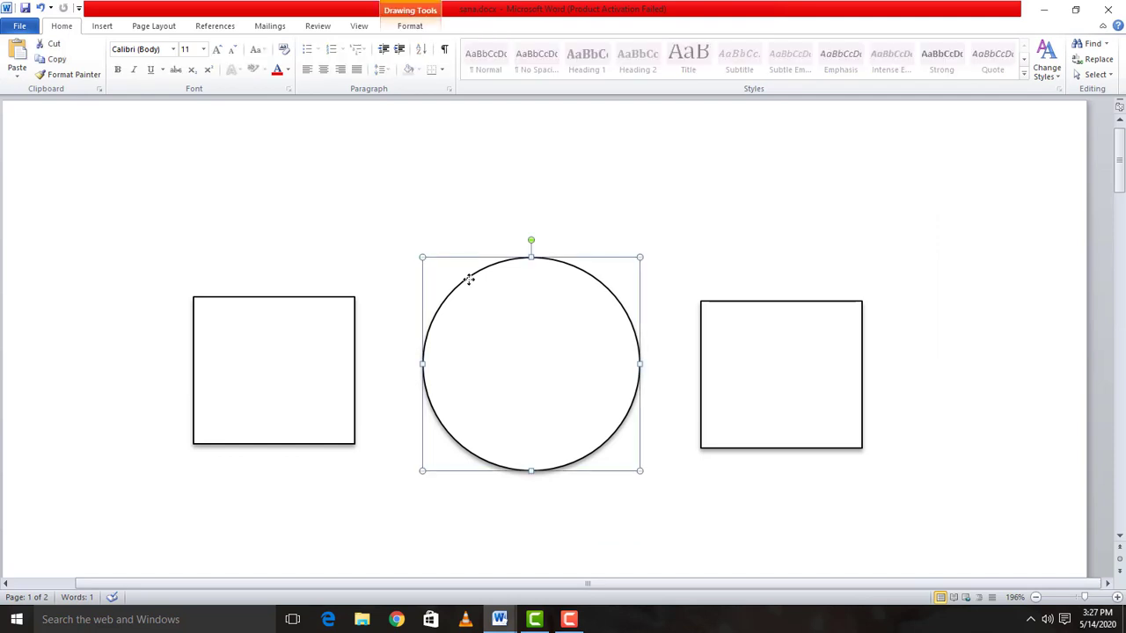
left_click(323, 298, "shift")
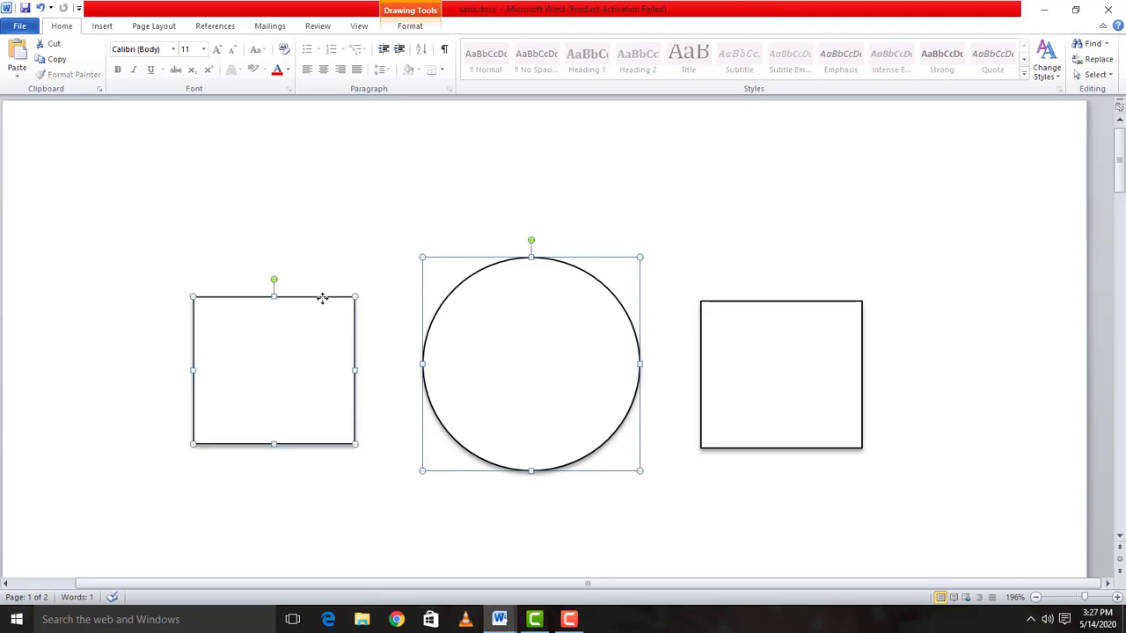
left_click(757, 300, "shift")
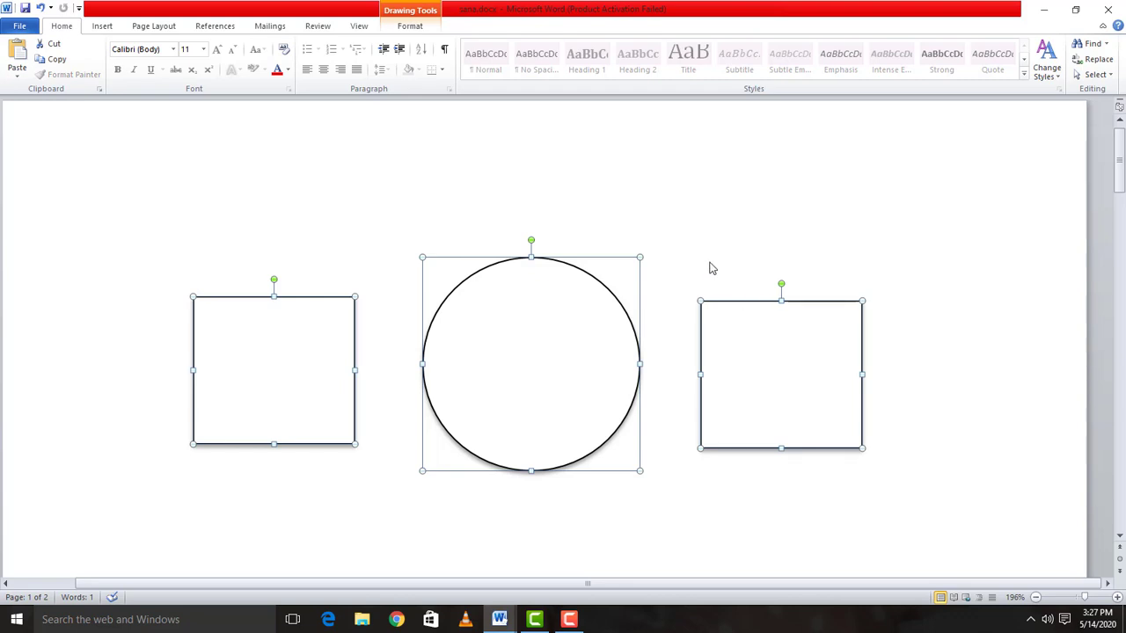
right_click(724, 304)
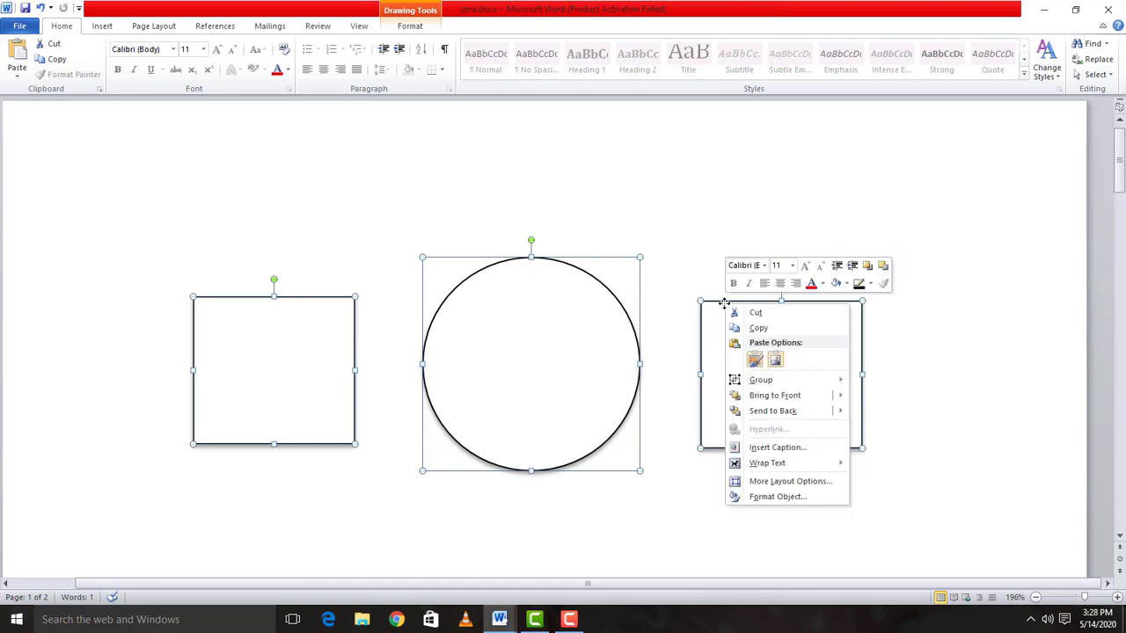
mouse_move(761, 381)
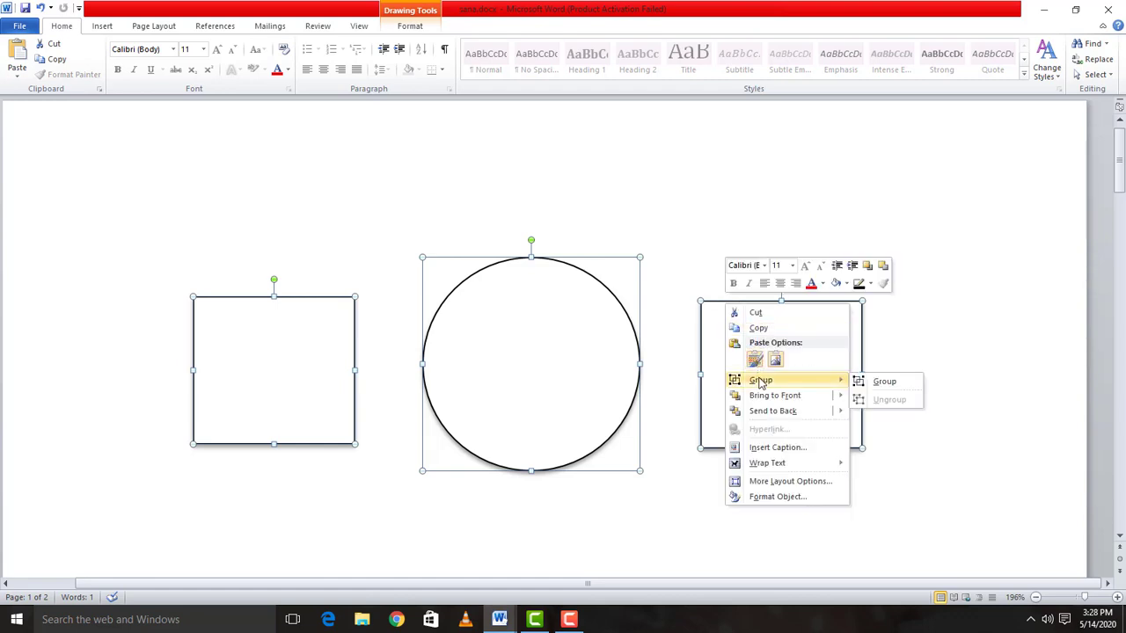
left_click(882, 382)
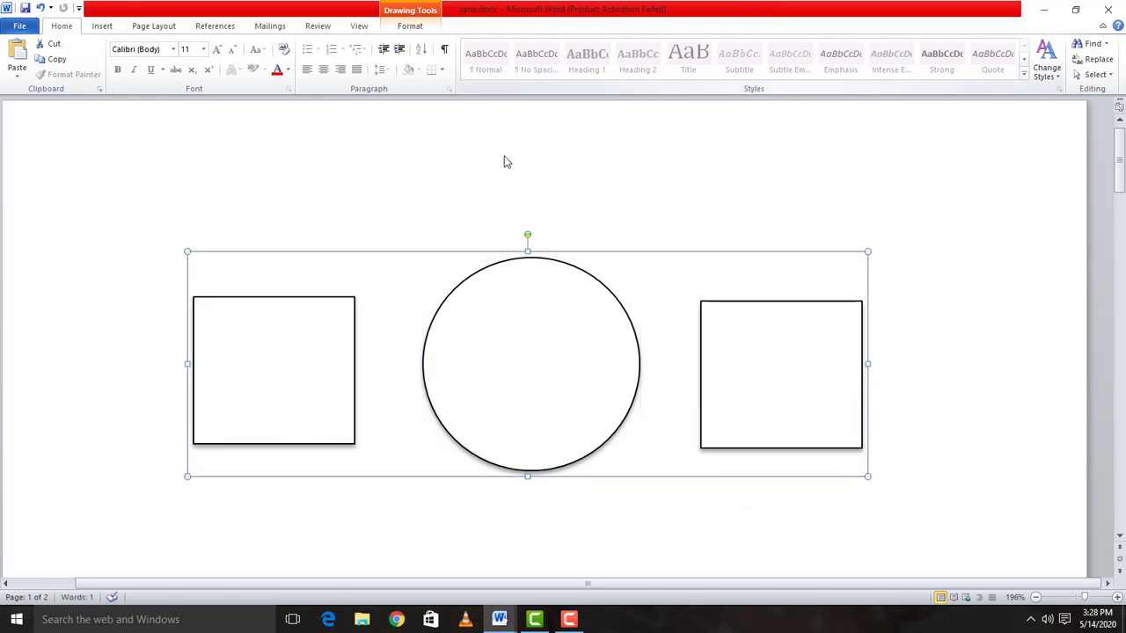
left_click(493, 178)
Stretch only the circle inside the group upward, making it taller while keeping its width and lower edge.
left_click(462, 287)
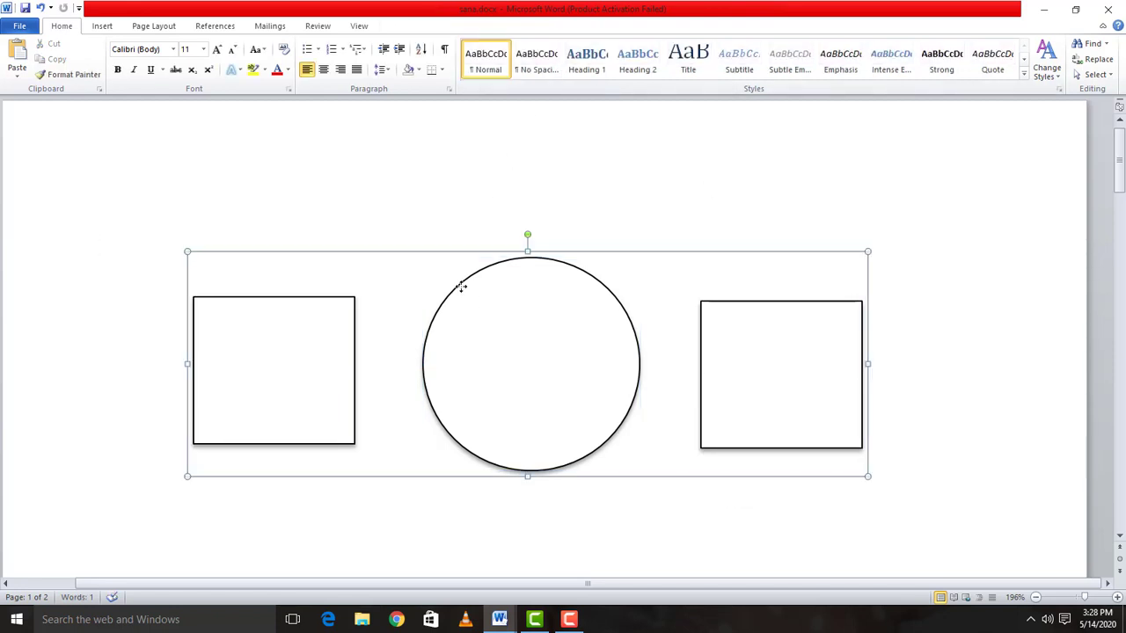
left_click(548, 259)
left_click_drag(528, 257, 531, 229)
left_click(507, 189)
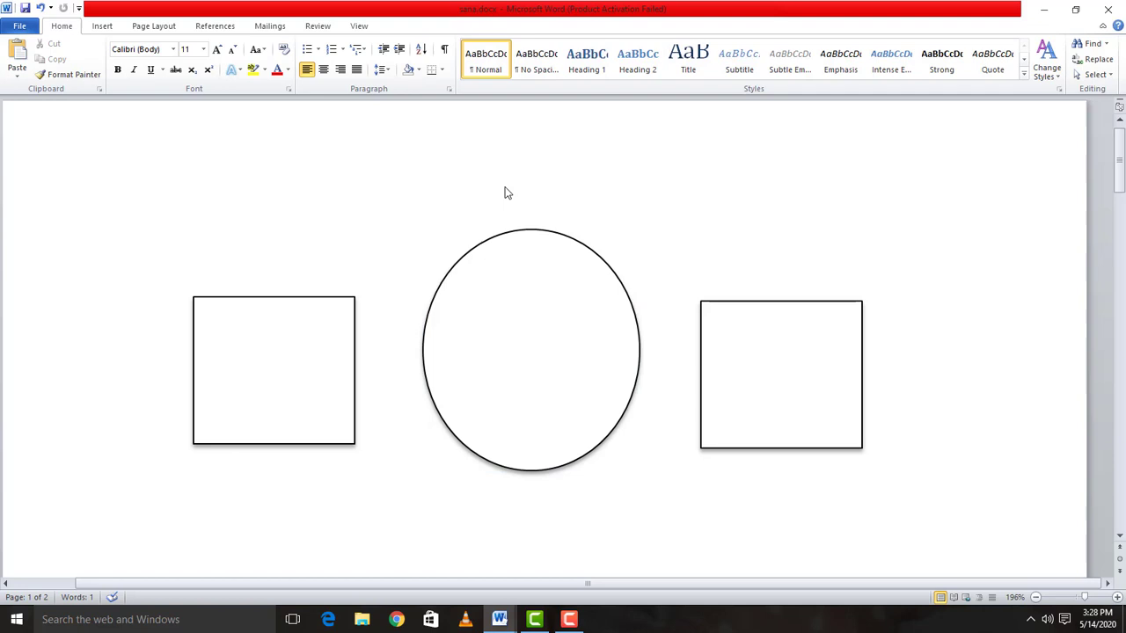
Ungroup the circle and the two rectangles.
left_click(486, 241)
right_click(485, 238)
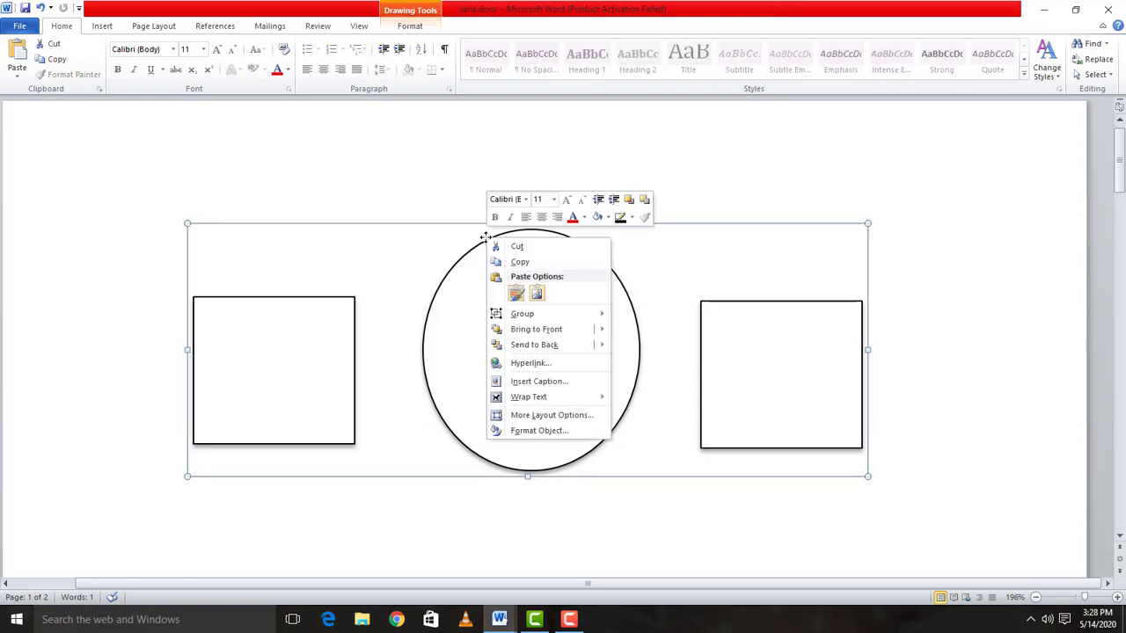
mouse_move(533, 316)
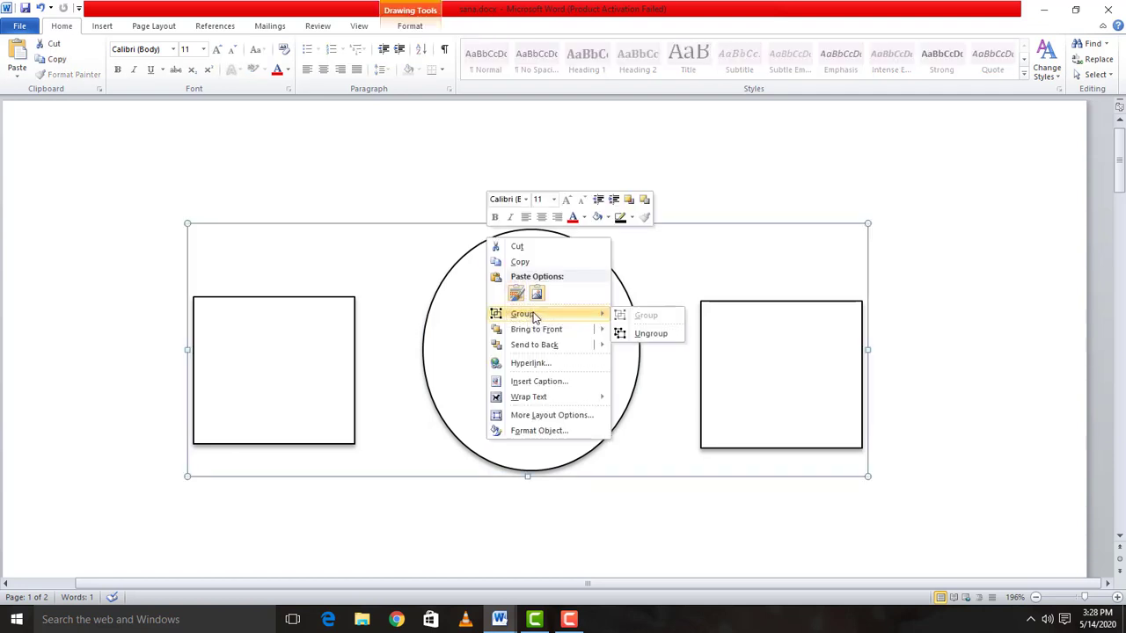
left_click(640, 336)
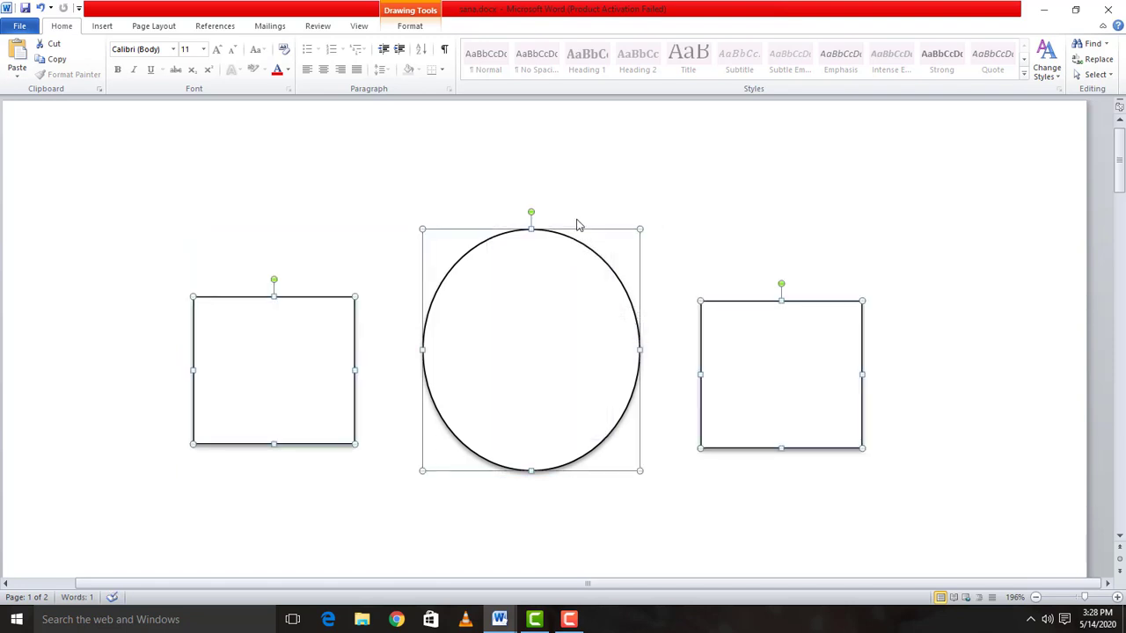
Shrink the height of all three selected shapes together from their upper edges, bringing the circle to about 1.61" high.
left_click(529, 256)
left_click_drag(529, 257, 531, 255)
left_click(539, 183)
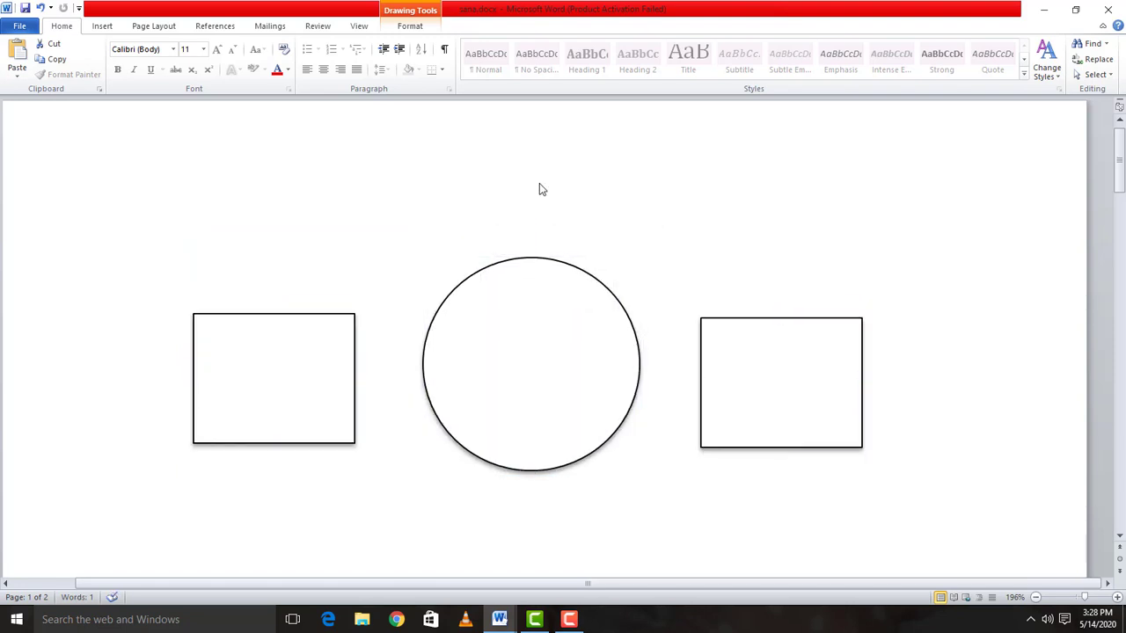
Nudge the circle on its own slightly up and to the left between the two rectangles.
left_click(528, 264)
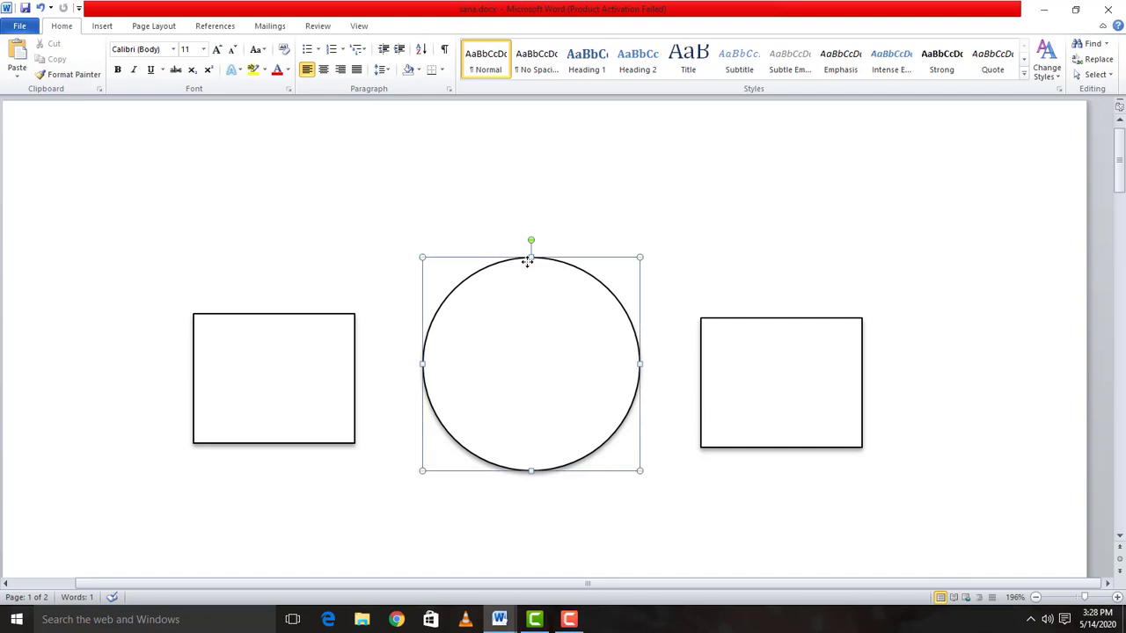
left_click(704, 254)
left_click(597, 280)
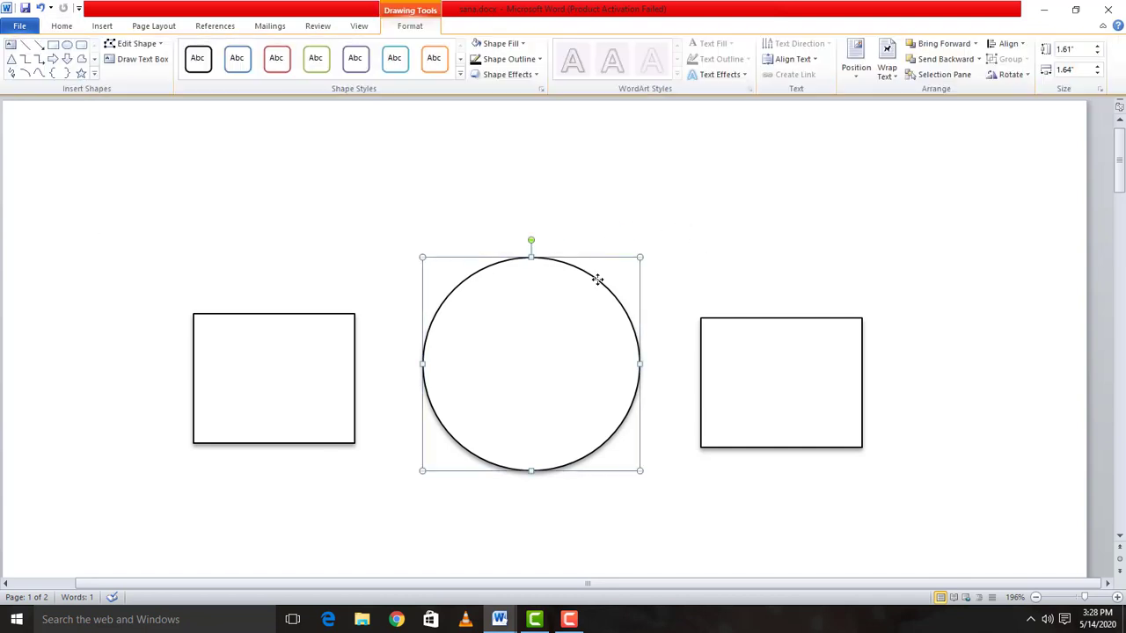
key("Down")
key("Down")
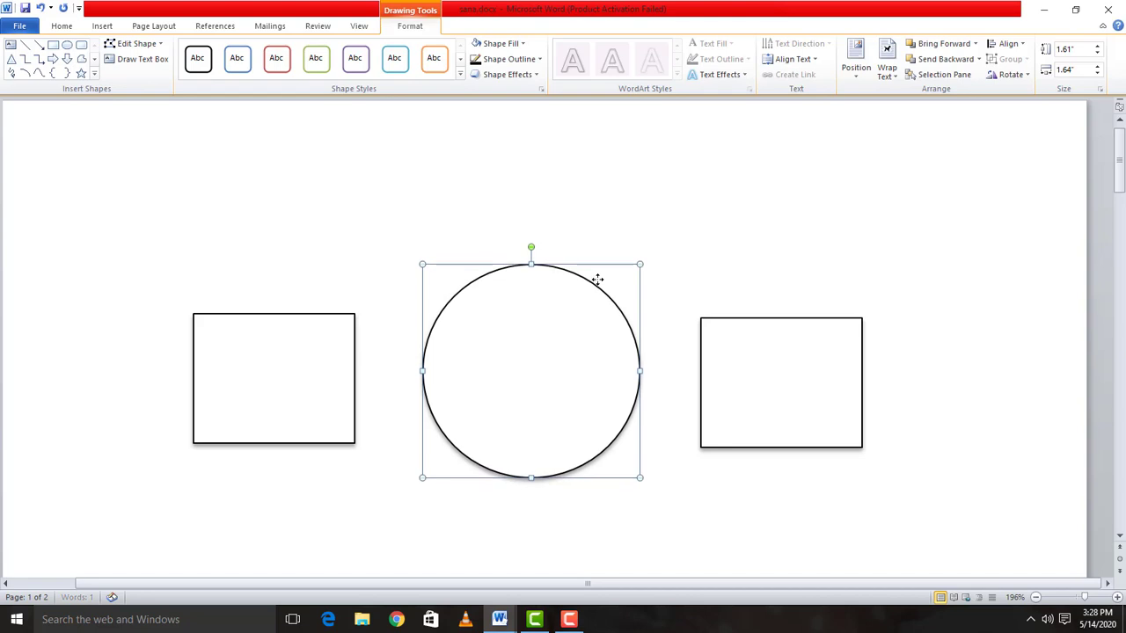
key("Up")
key("Up")
key("Up")
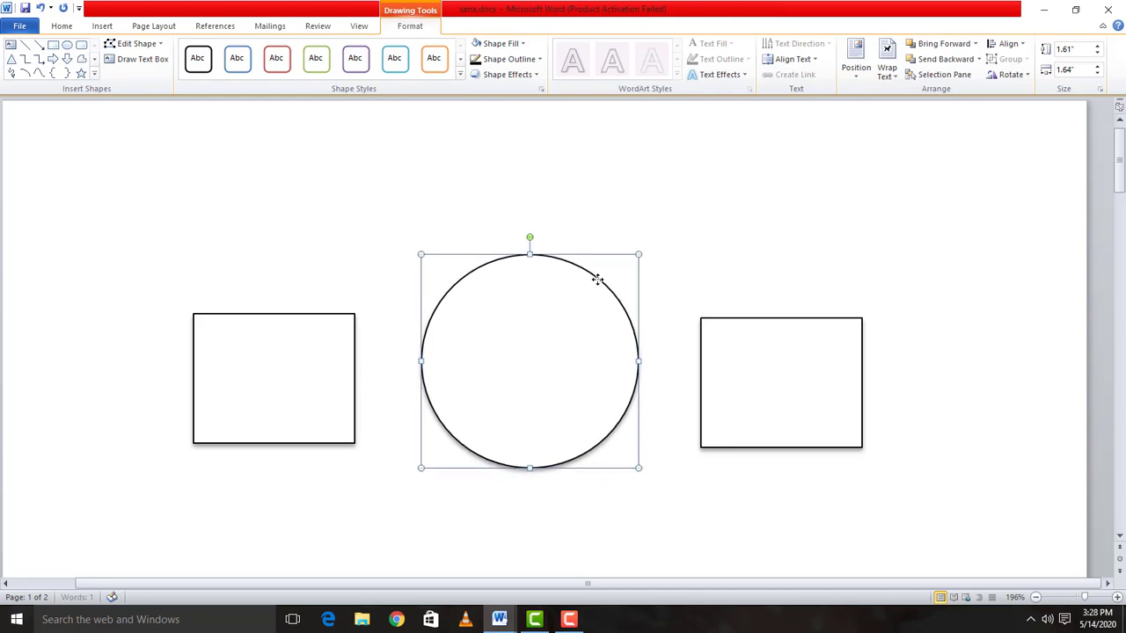
key("Left")
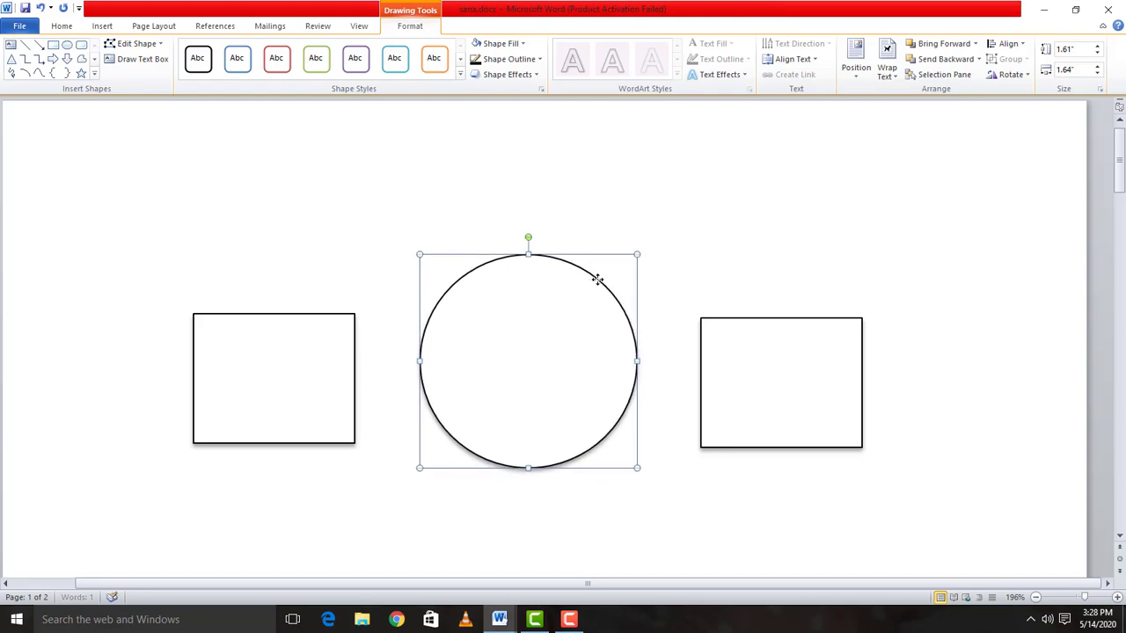
left_click(323, 257)
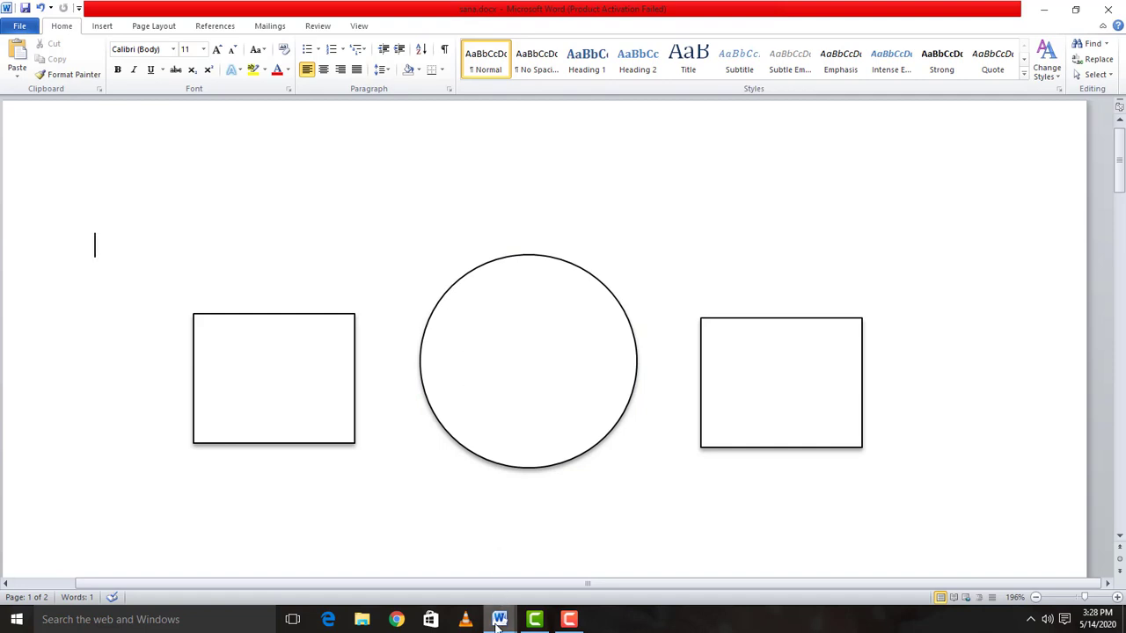
Compare the drawn circle and rectangles with the stator and inverters of Figure 1.4 in Chapter-1.docx.
mouse_move(498, 626)
mouse_move(578, 572)
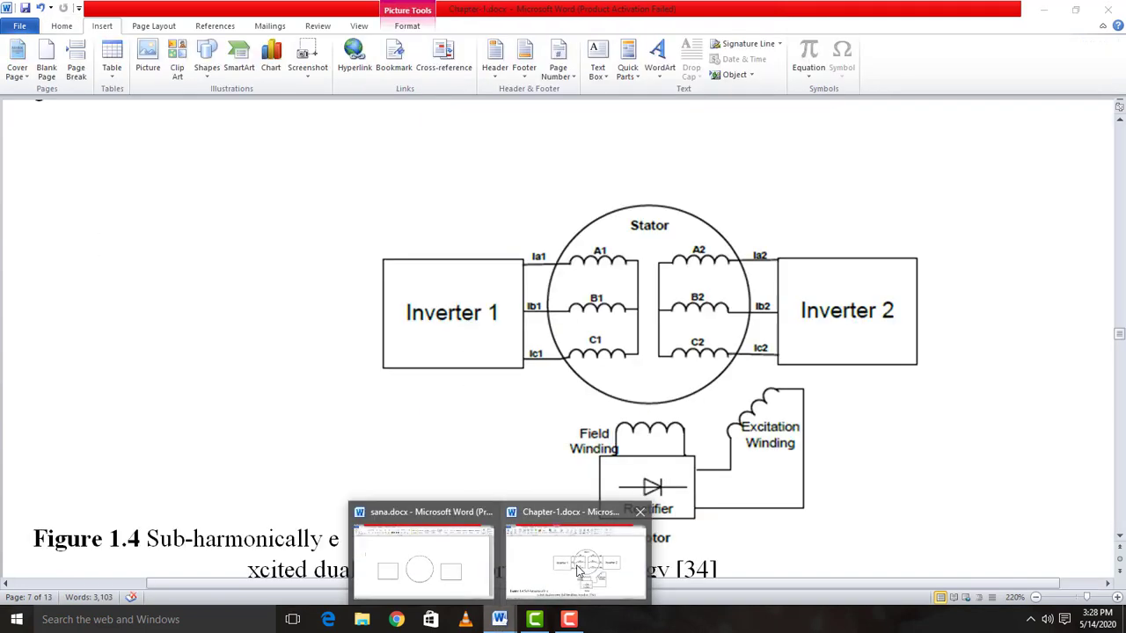
left_click(577, 571)
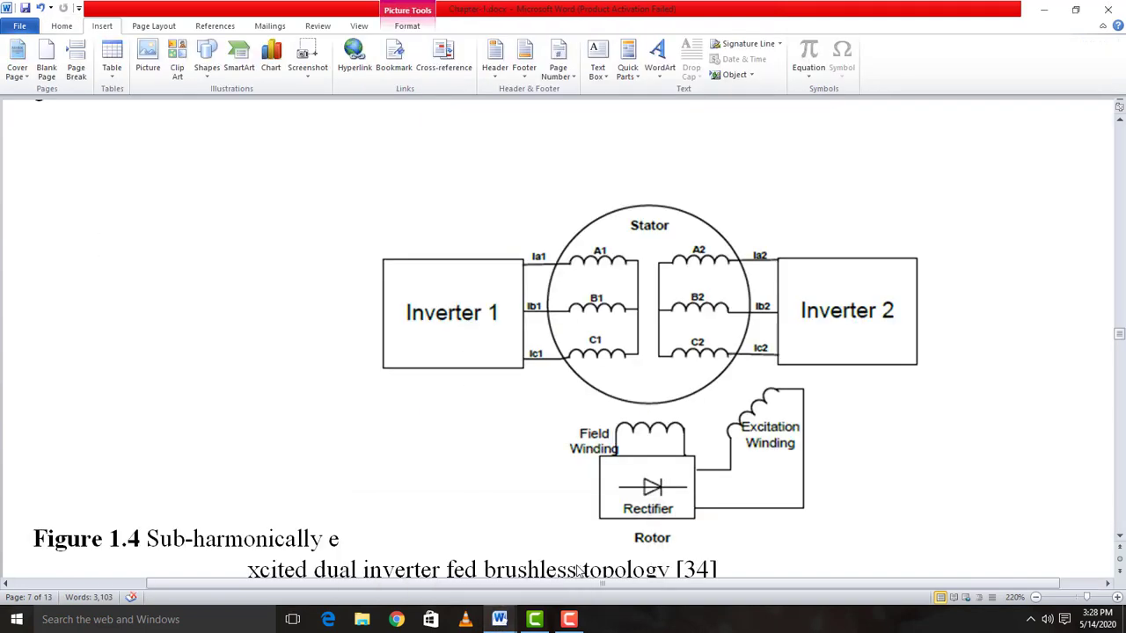
mouse_move(569, 619)
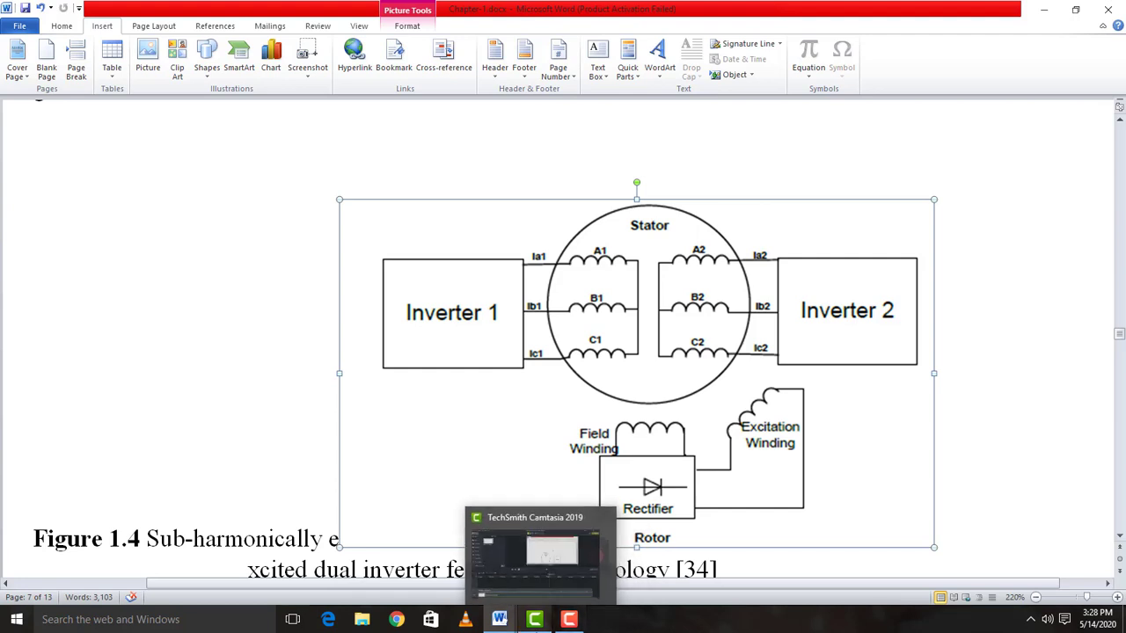
left_click(568, 571)
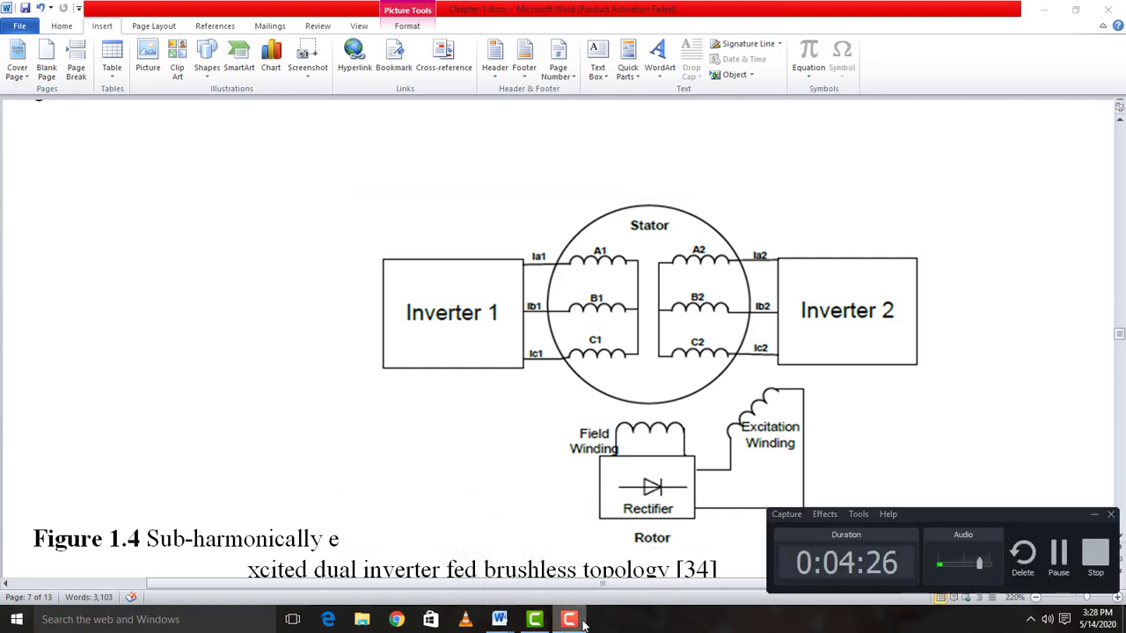
left_click(1060, 570)
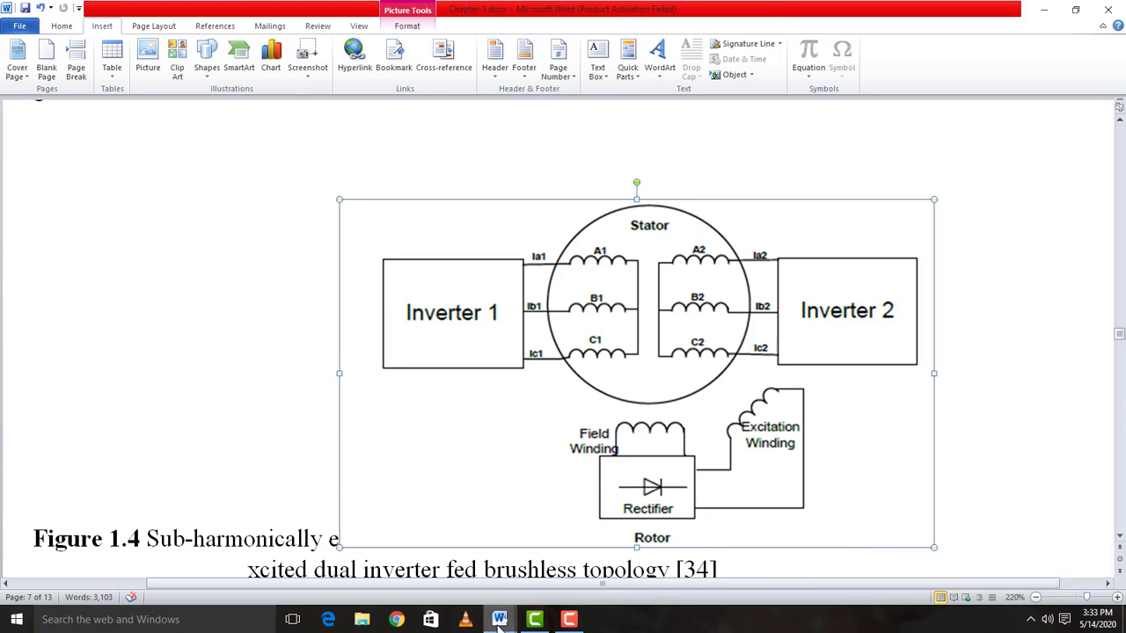
Return to sana.docx, select the circle and both rectangles together, and group them into one object.
mouse_move(499, 623)
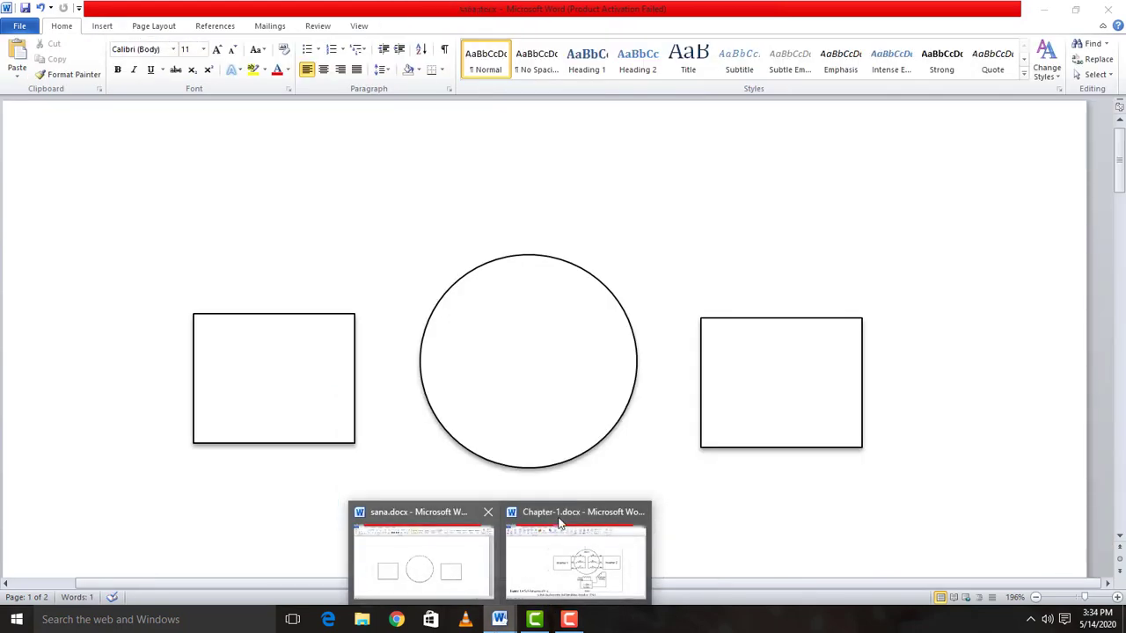
left_click(475, 546)
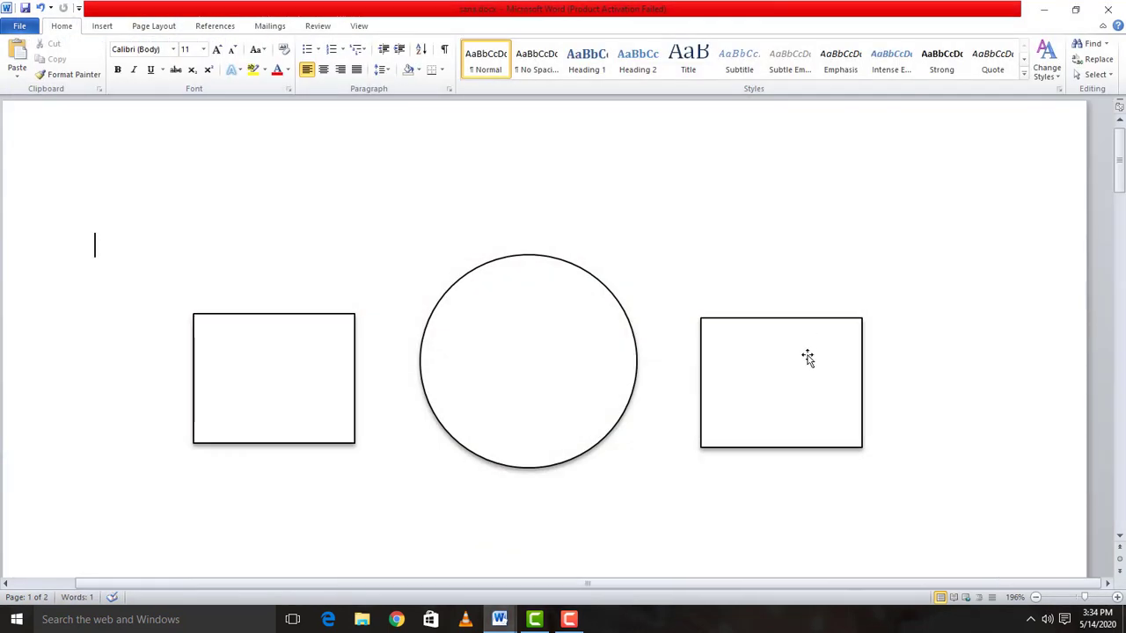
left_click(737, 380)
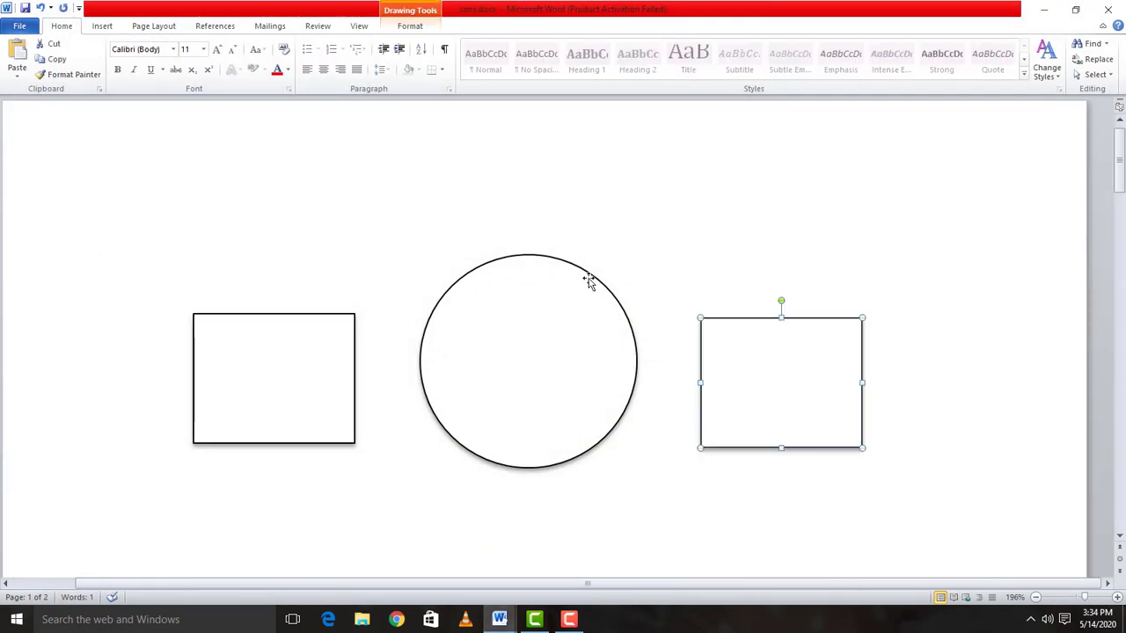
left_click(569, 259)
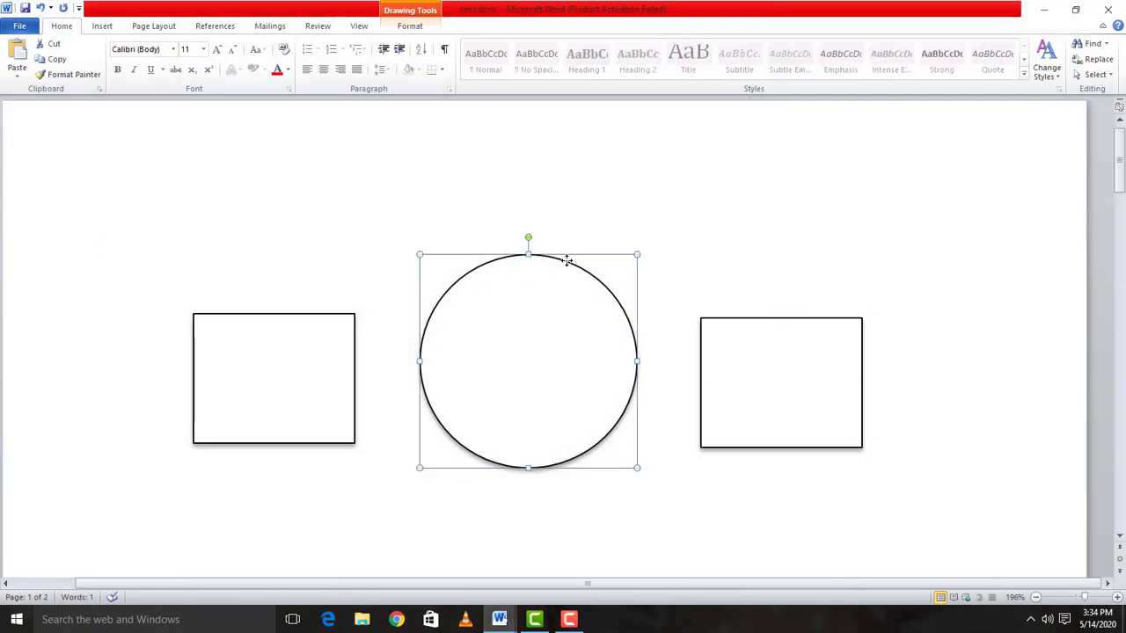
left_click(348, 321, "shift")
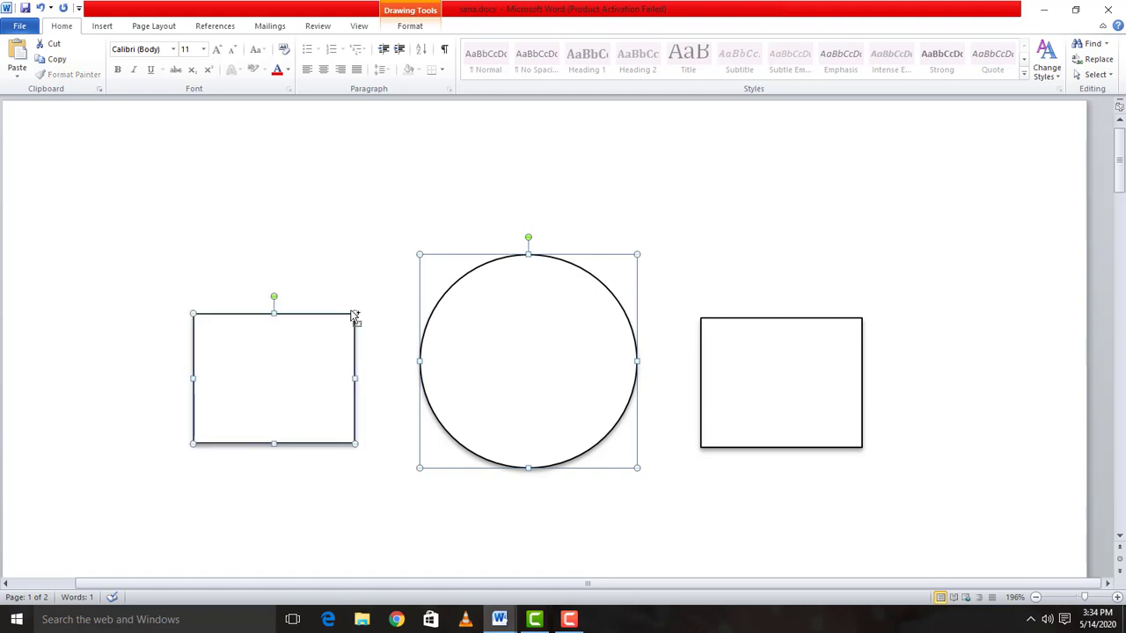
left_click(712, 317, "shift")
right_click(712, 317)
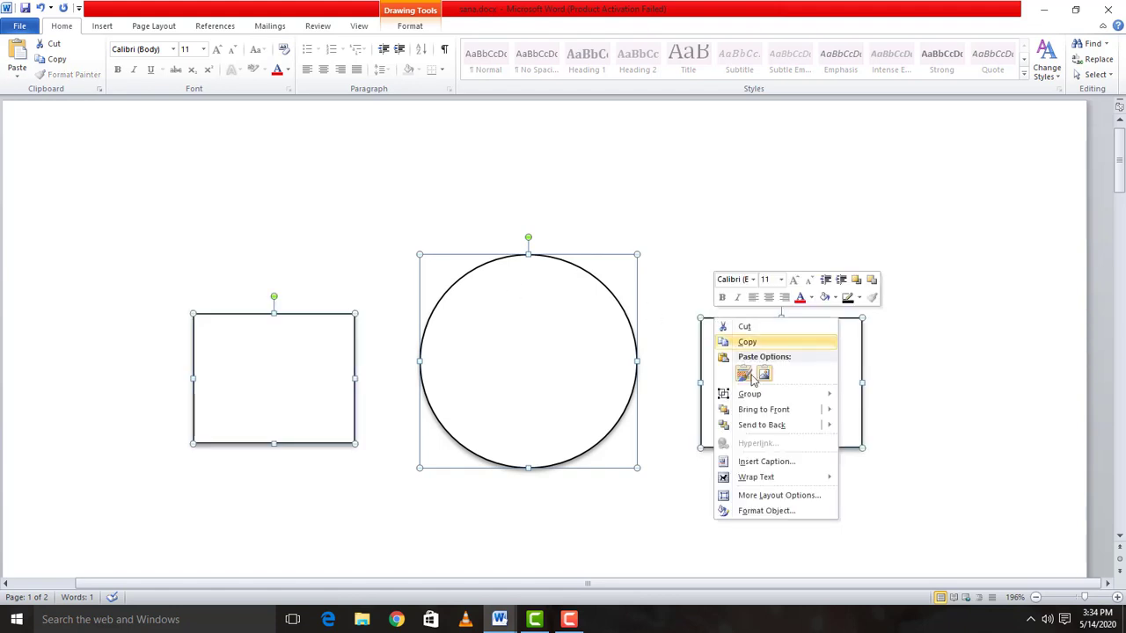
mouse_move(756, 397)
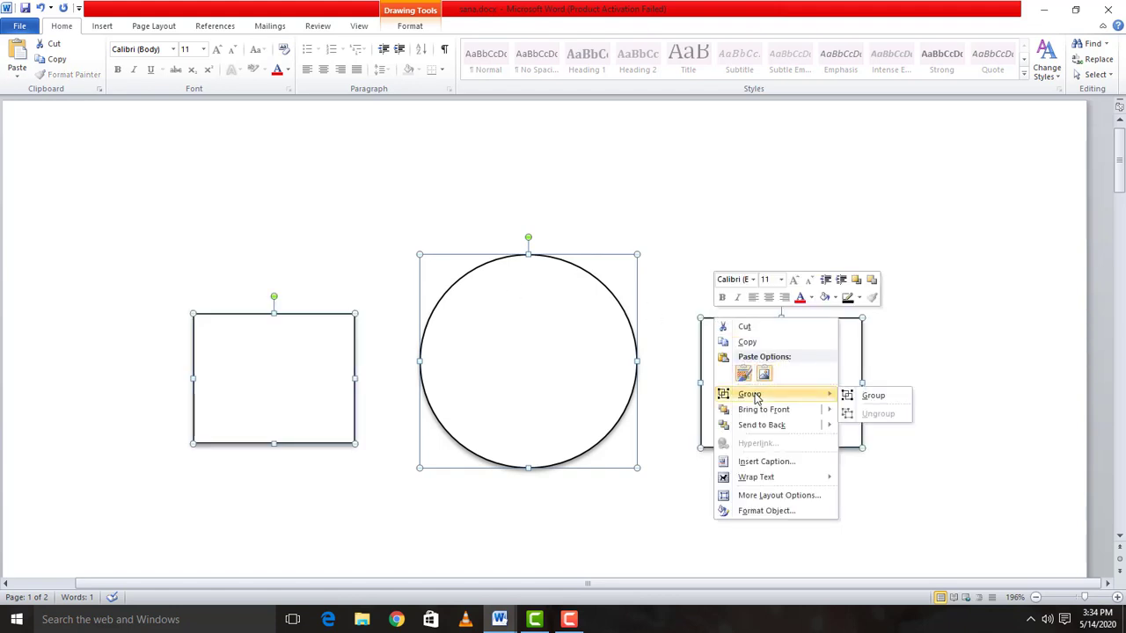
left_click(880, 396)
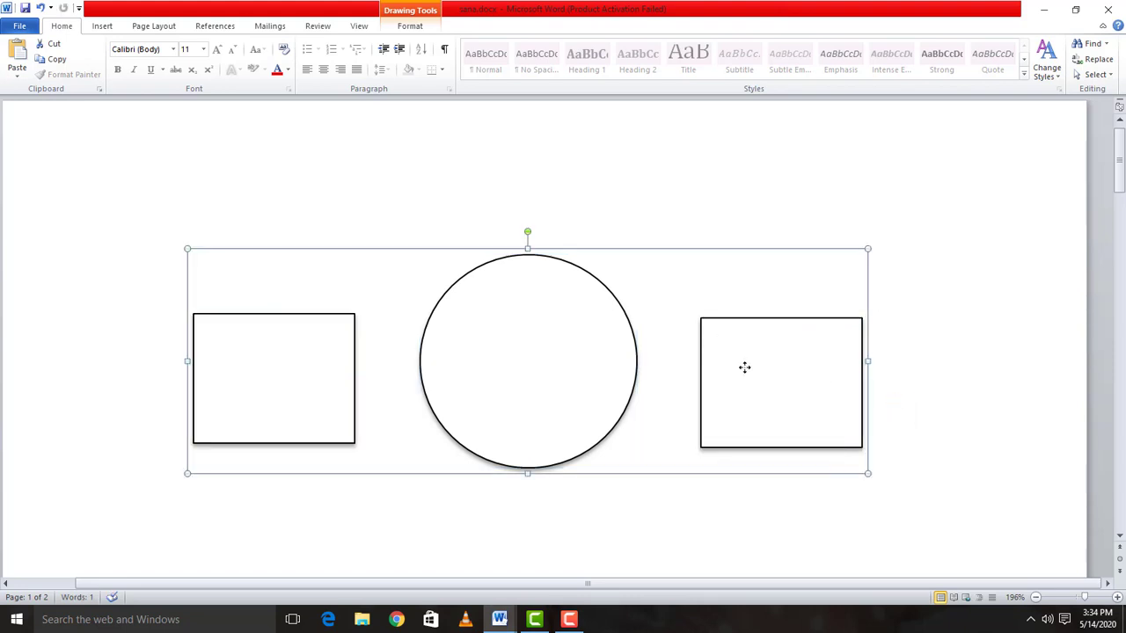
Add the text "Inverter 2" inside the rectangle to the right of the circle, keeping it within the group.
right_click(744, 367)
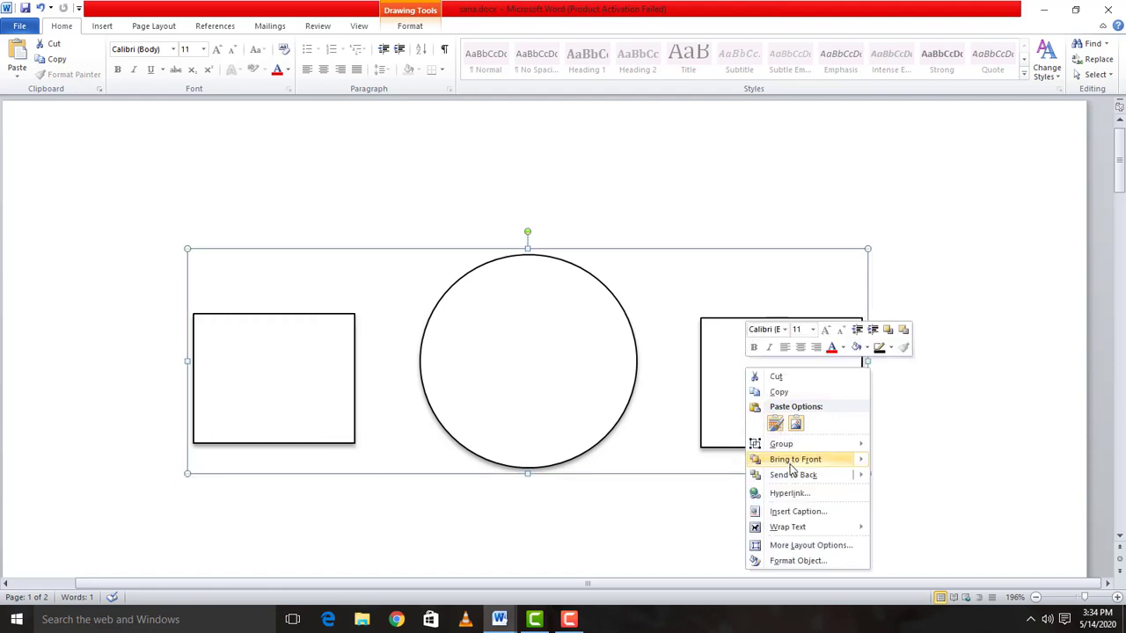
left_click(721, 385)
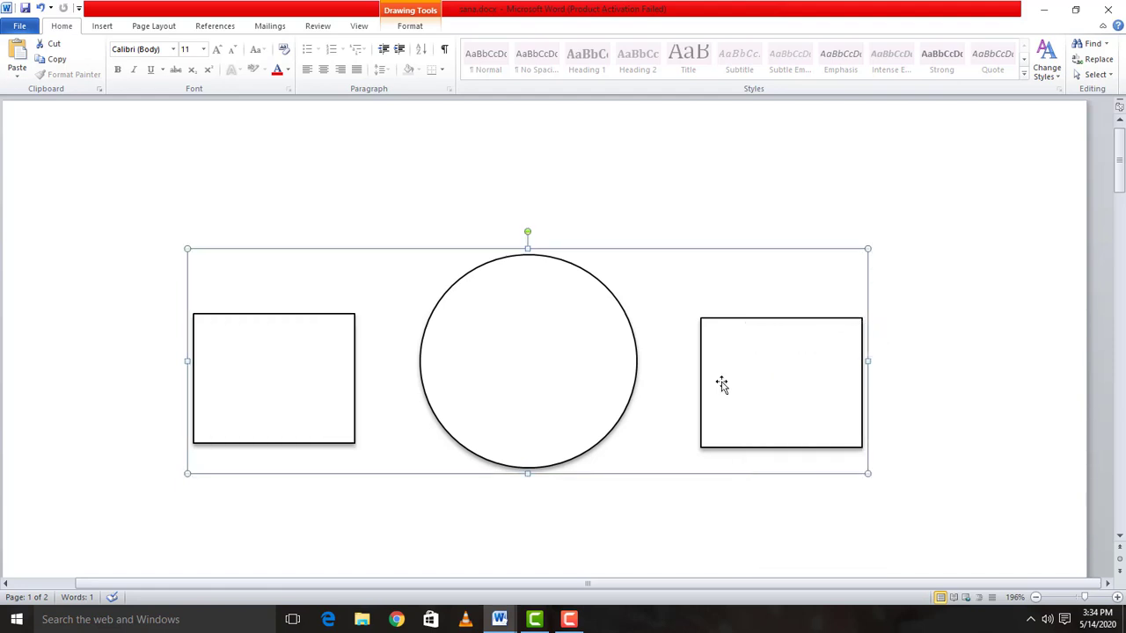
left_click(714, 201)
left_click(766, 431)
left_click(755, 401)
right_click(754, 398)
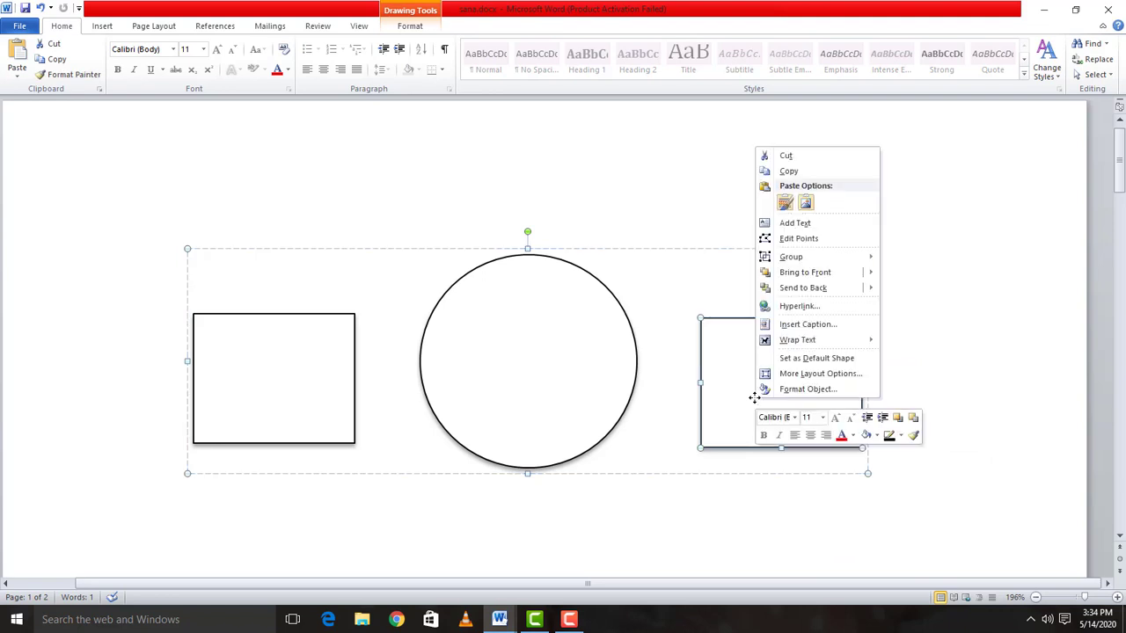
left_click(820, 224)
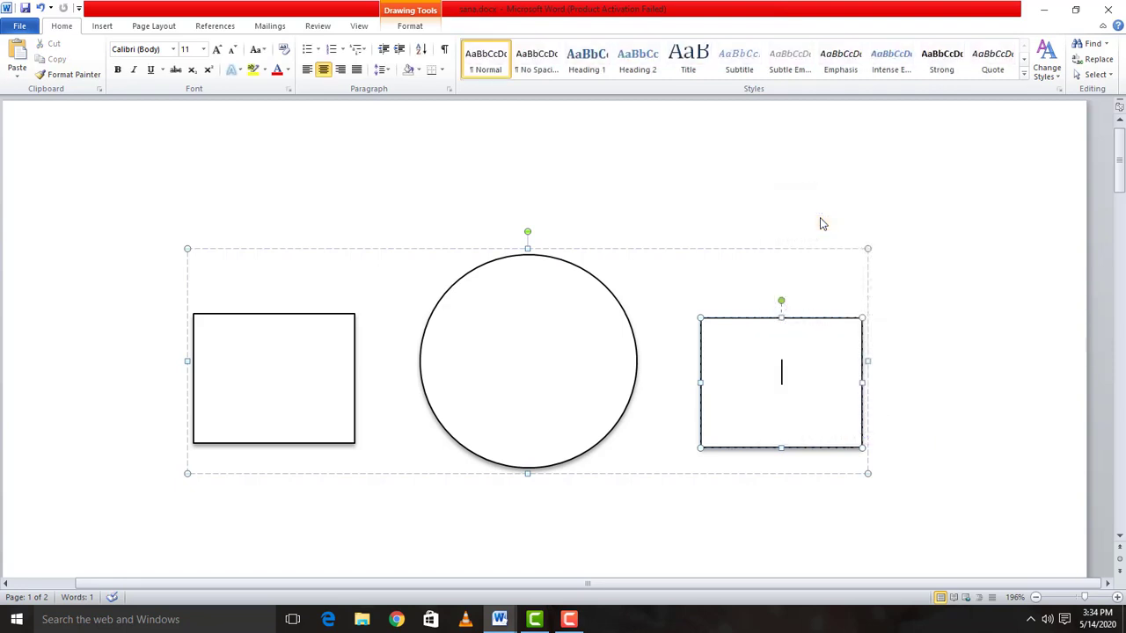
type("i")
key("BackSpace")
type("Inverter 2")
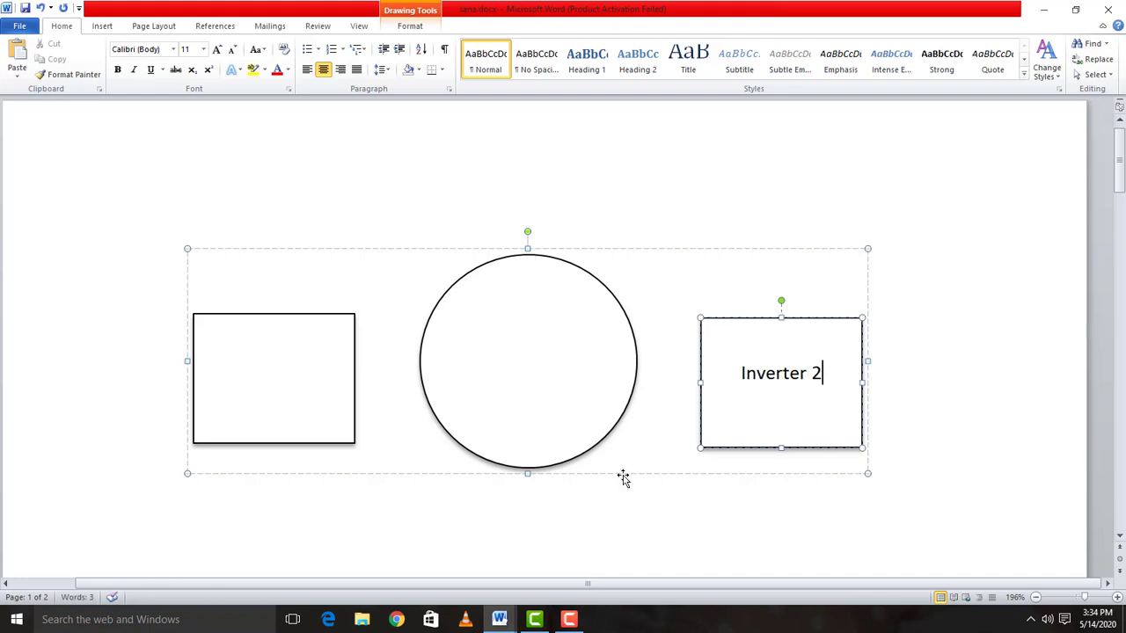
Add the text "Inverter 1" inside the rectangle to the left of the circle.
mouse_move(499, 619)
mouse_move(519, 582)
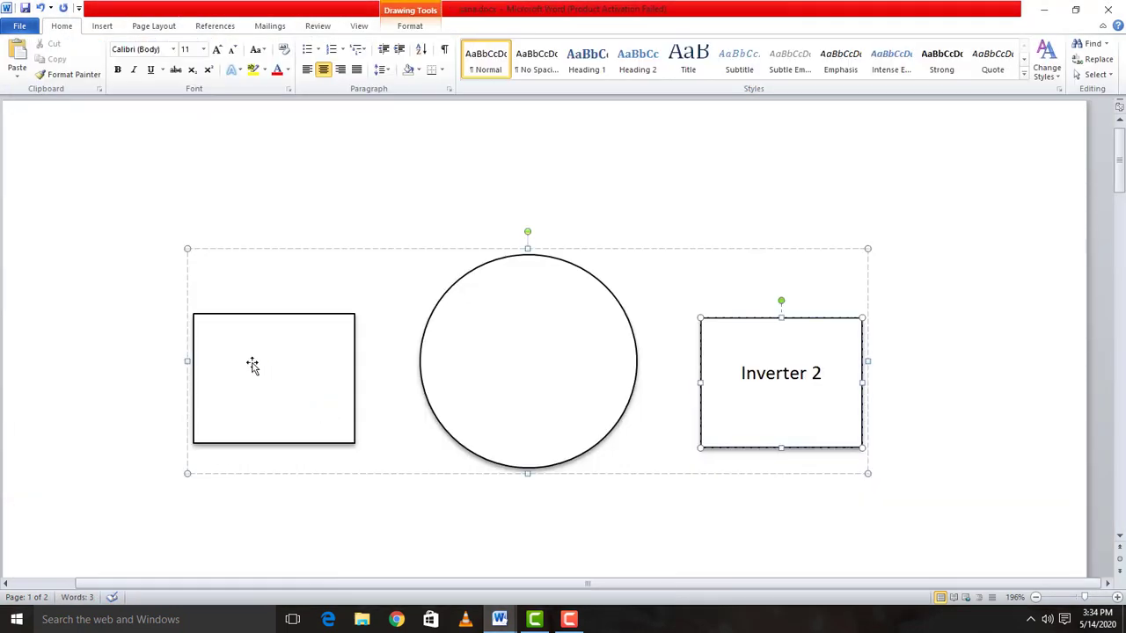
left_click(252, 365)
right_click(252, 362)
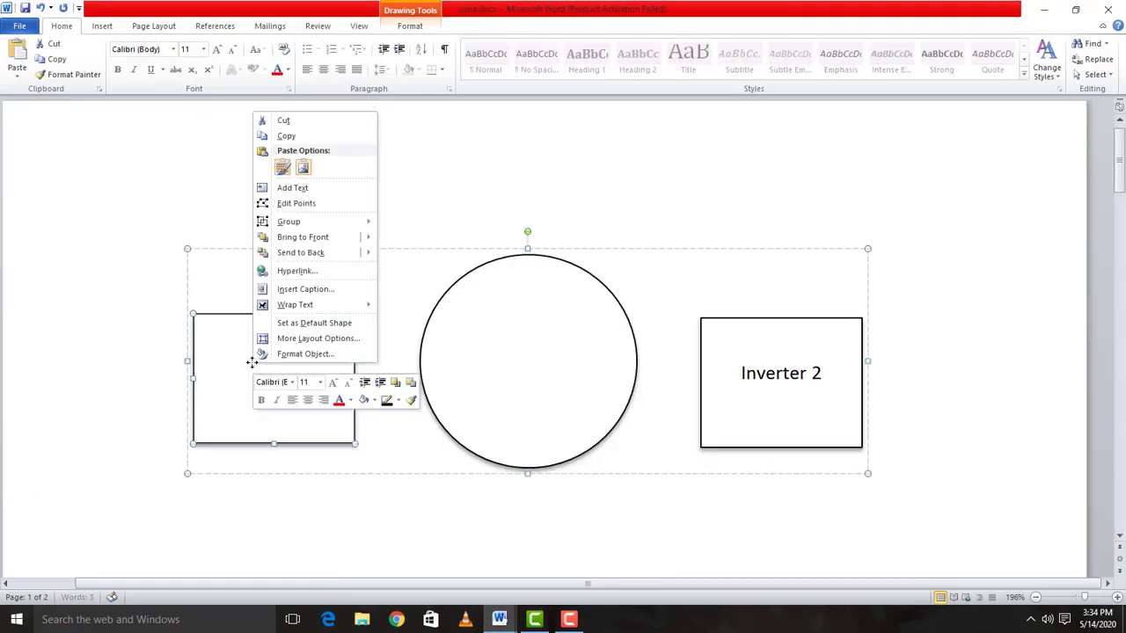
left_click(299, 187)
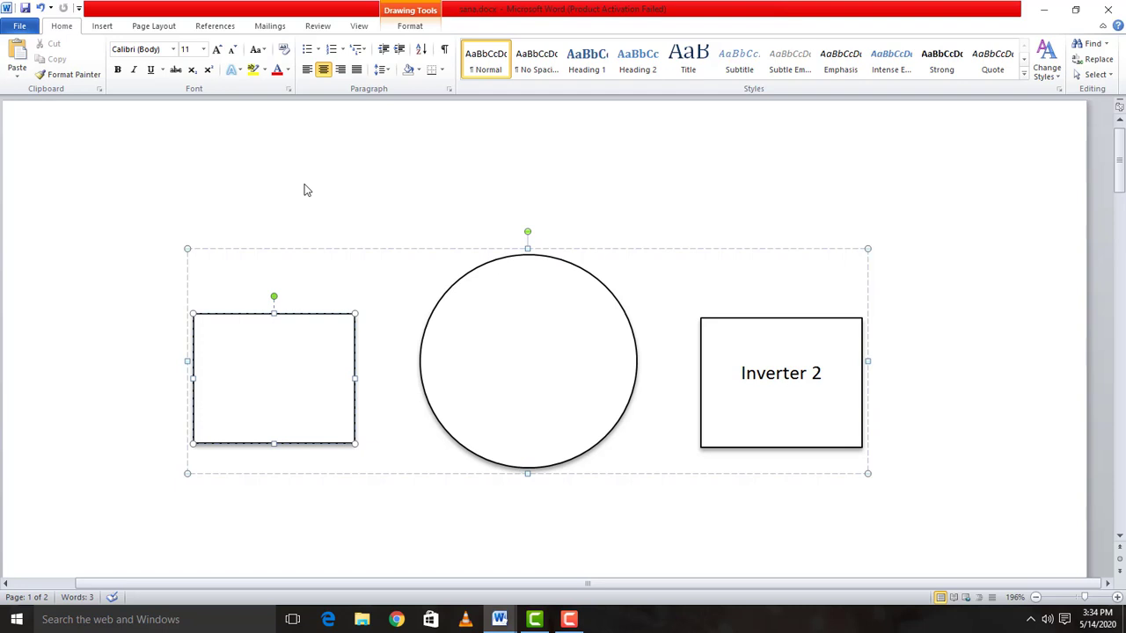
type("Inverter 1")
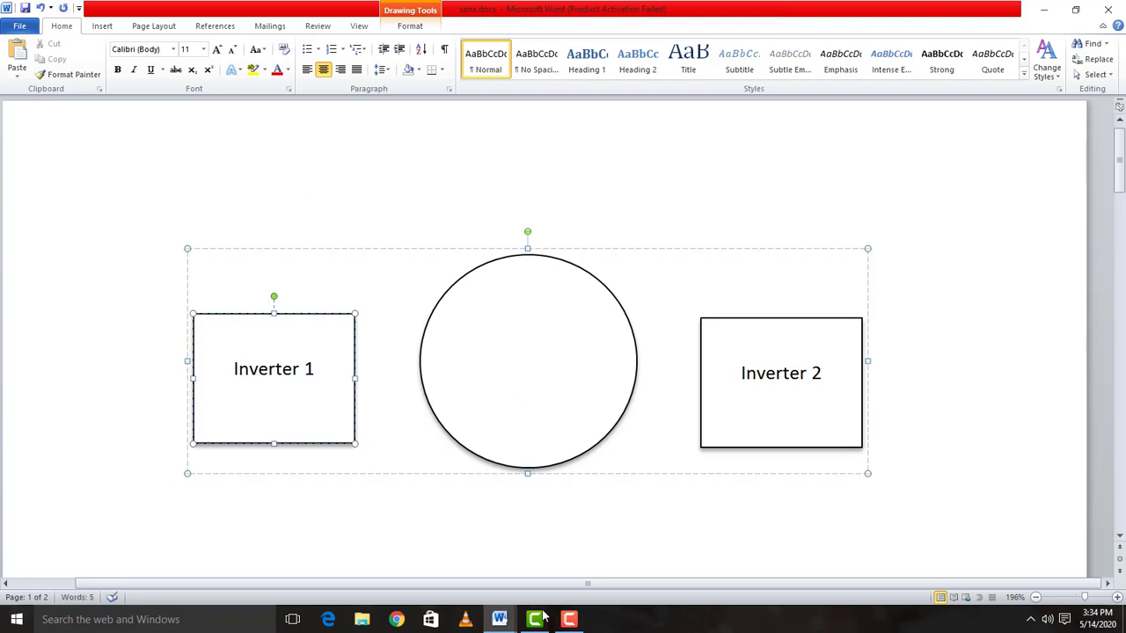
Switch to Chapter-1.docx to examine the stator and its windings in Figure 1.4.
mouse_move(500, 619)
left_click(577, 580)
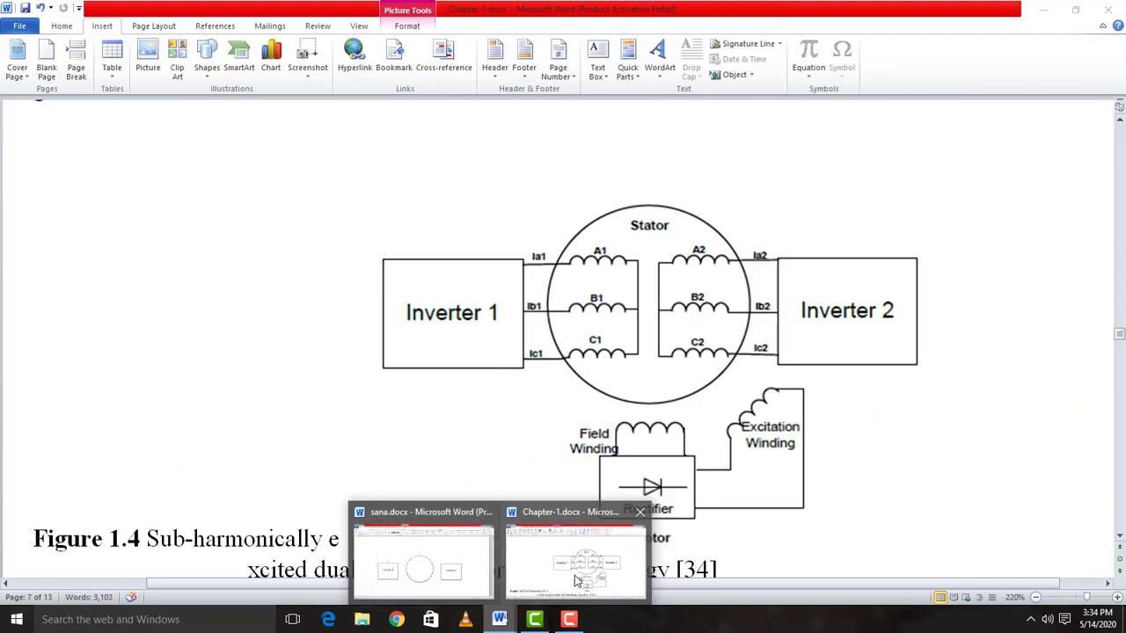